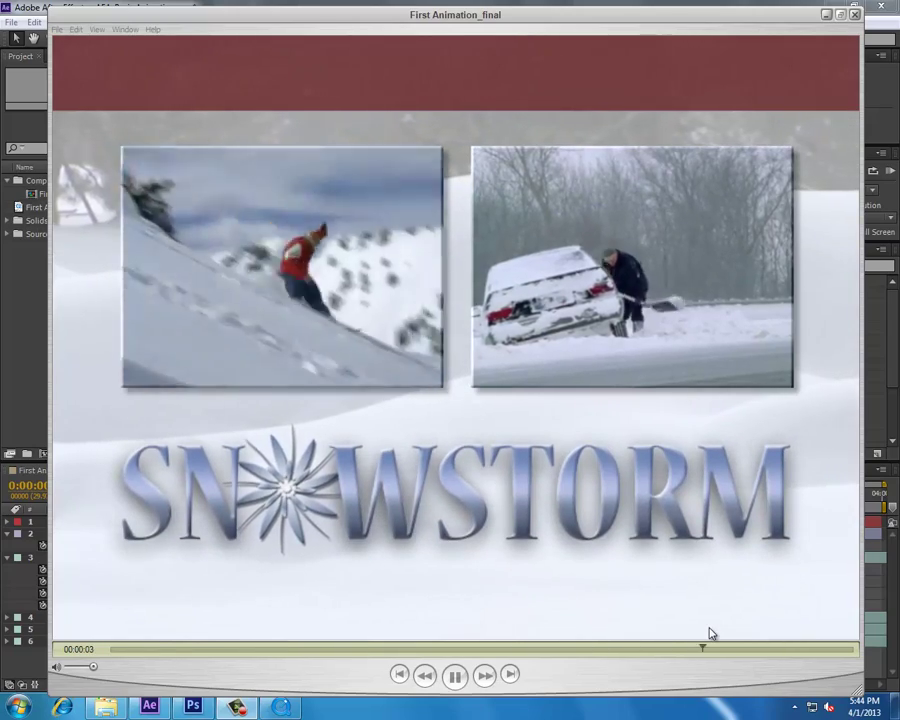
Bring the After Effects project window forward and expand the Solids and Sources folders to show their contents.
click(22, 176)
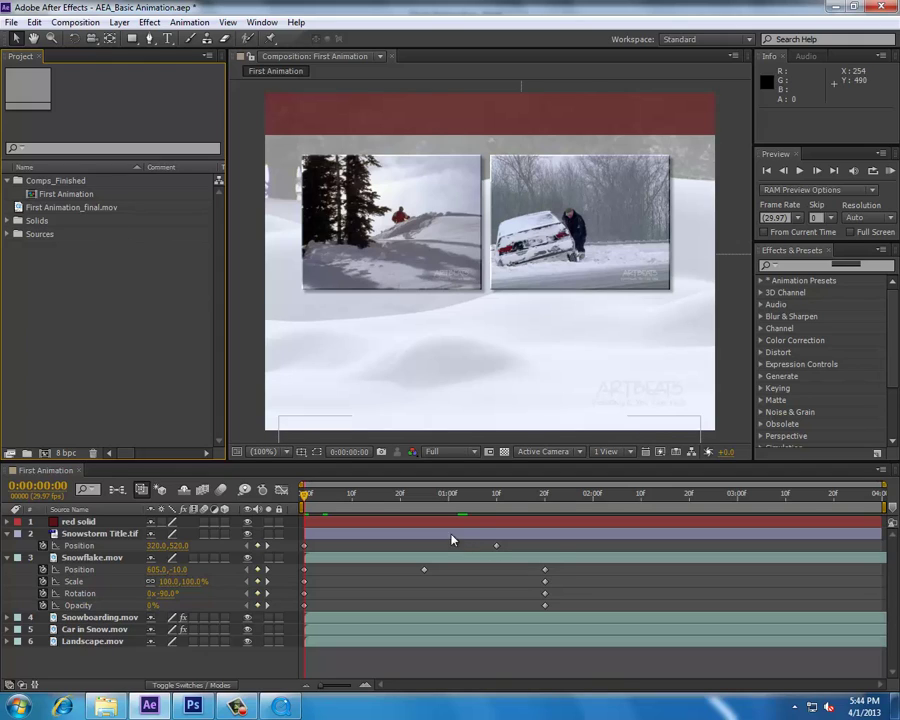
click(9, 220)
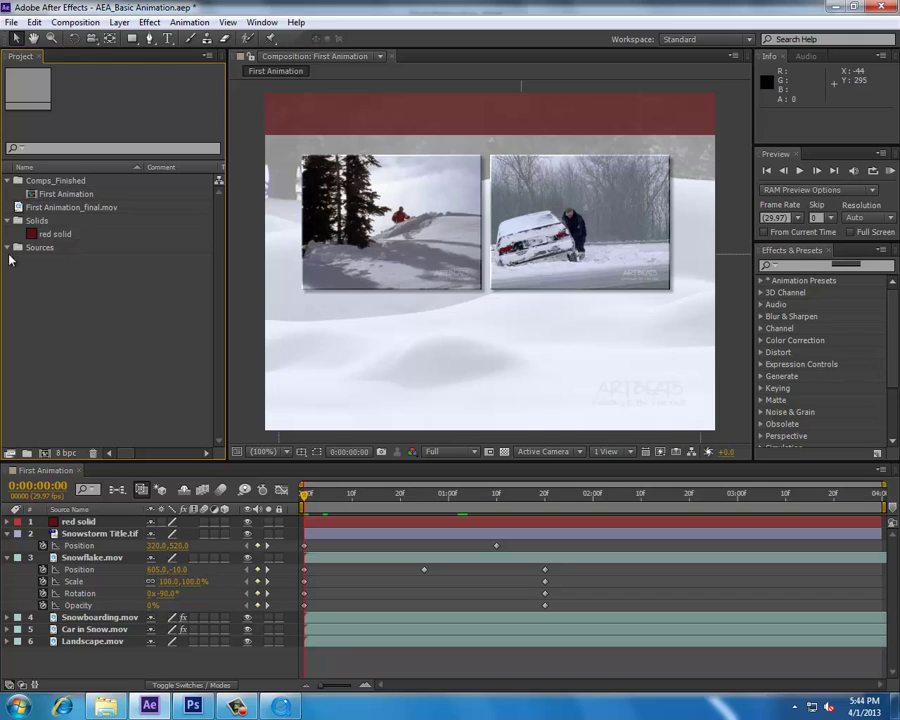
click(9, 247)
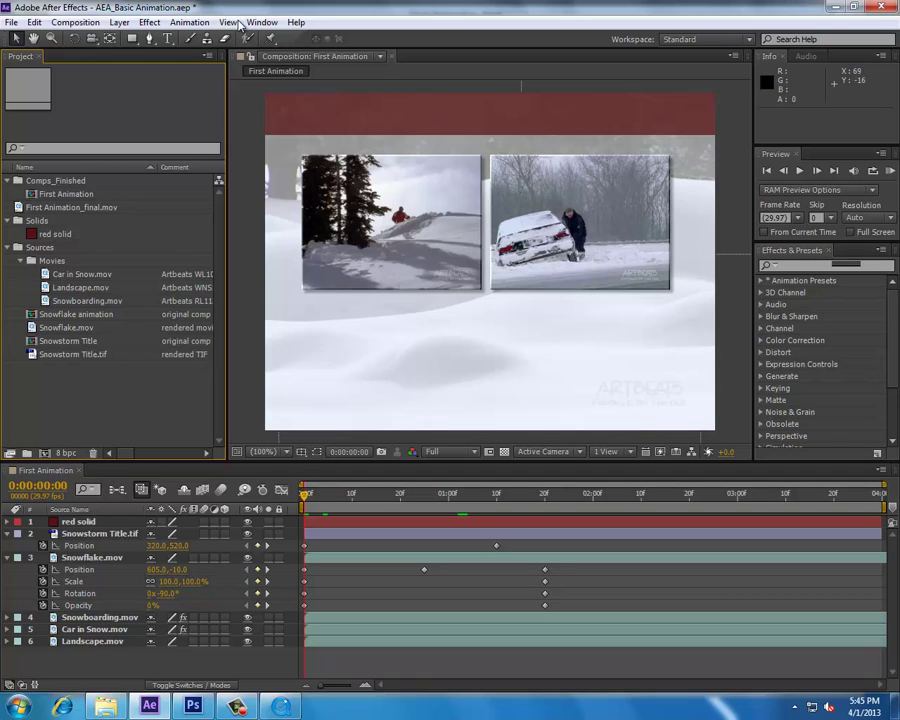
click(238, 23)
mouse_move(77, 25)
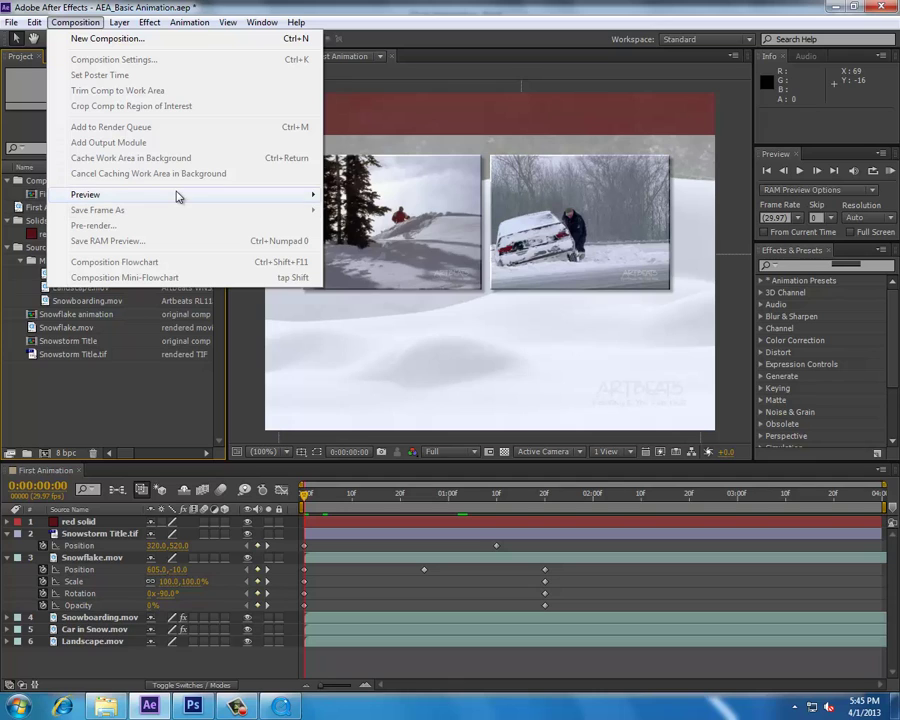
mouse_move(22, 22)
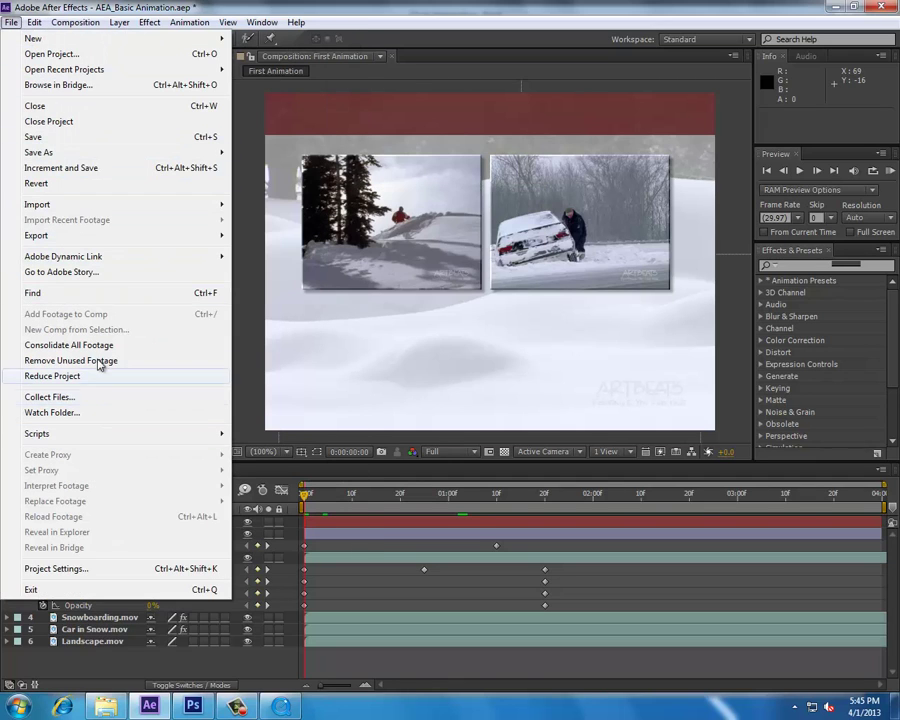
mouse_move(98, 236)
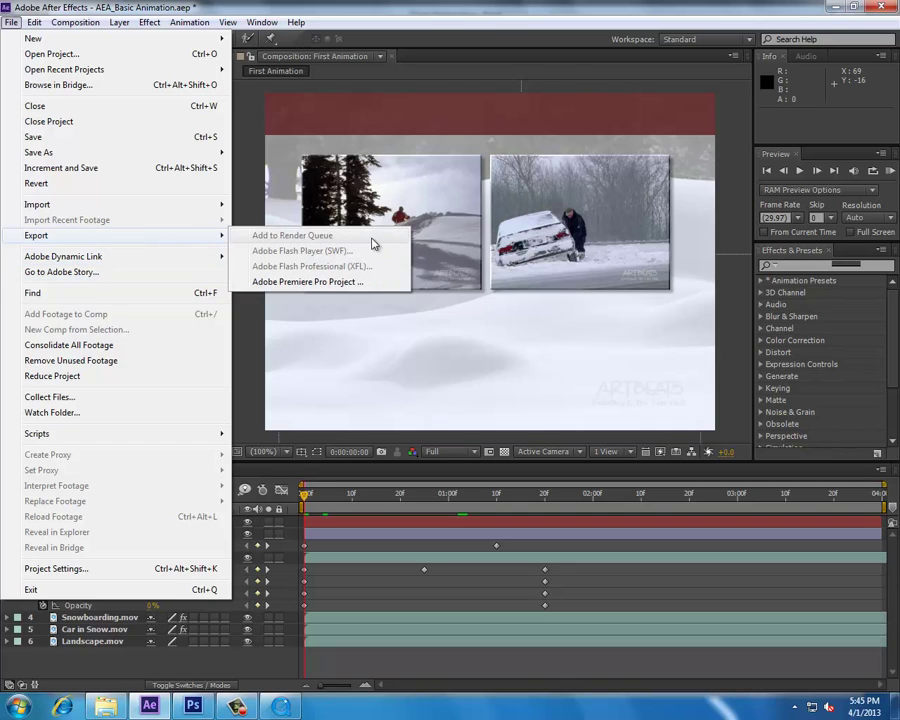
click(458, 49)
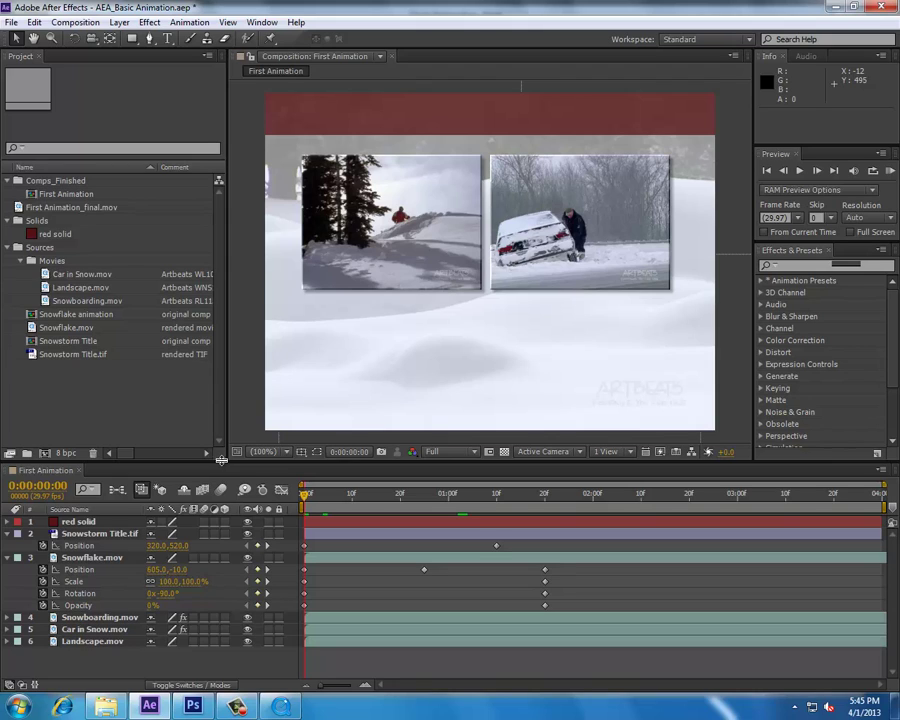
click(156, 394)
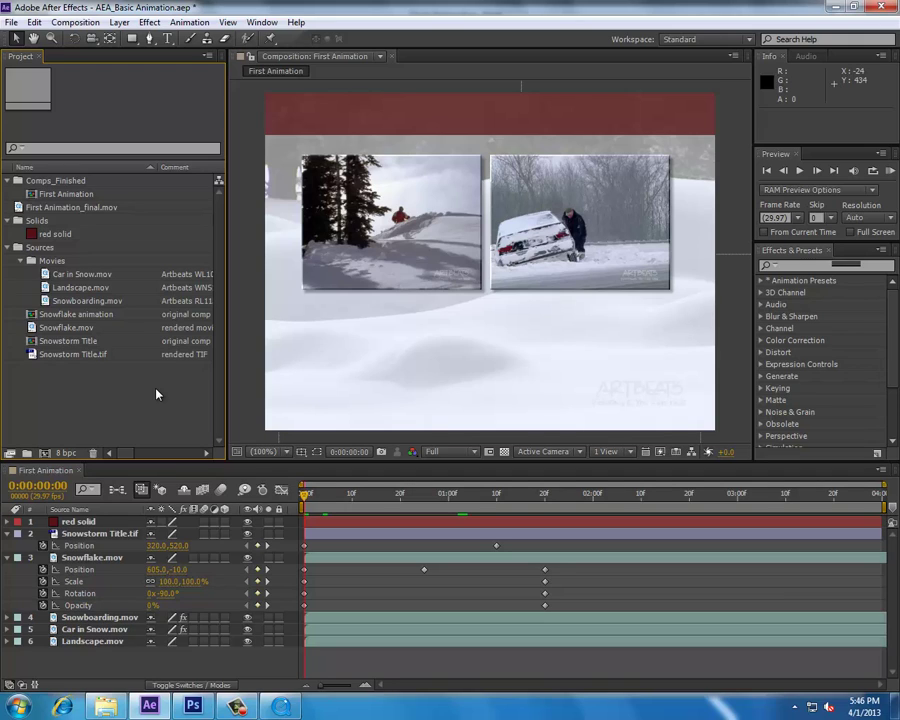
click(382, 57)
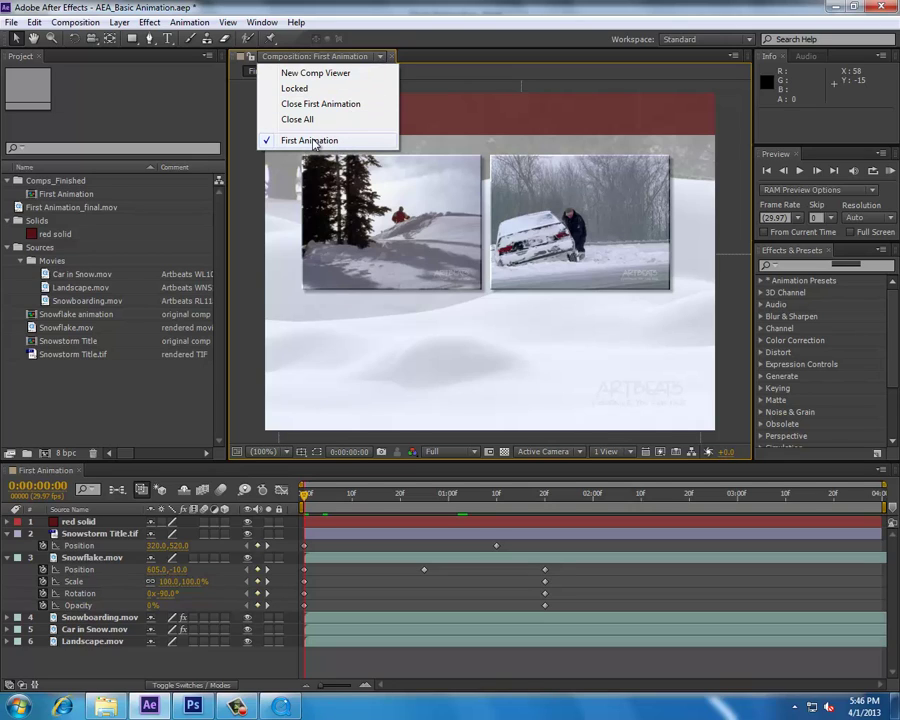
click(88, 408)
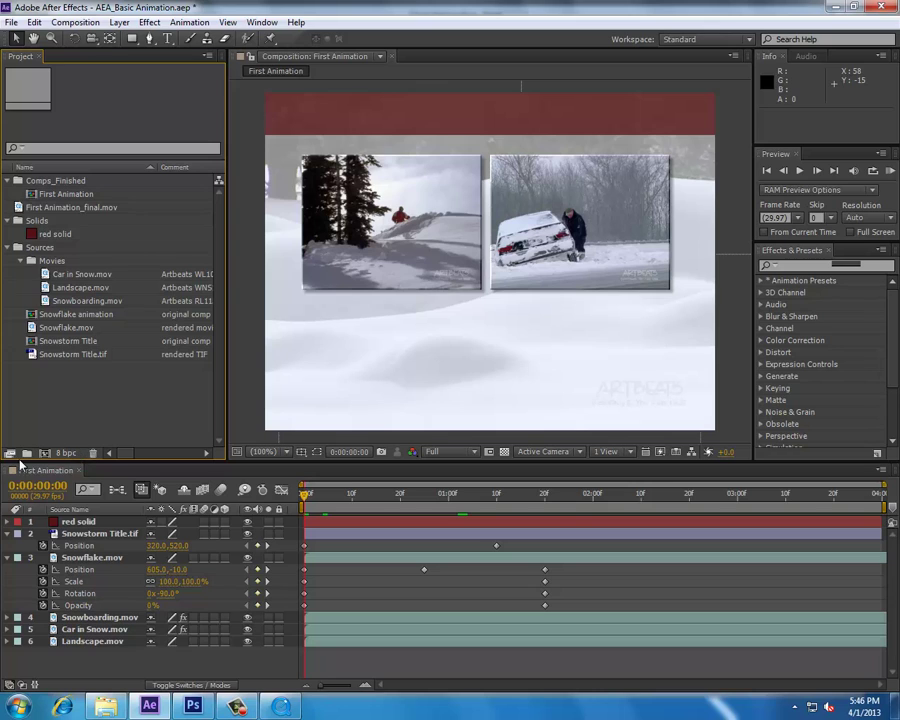
Start a new composition in the project and name it Something.
right_click(57, 422)
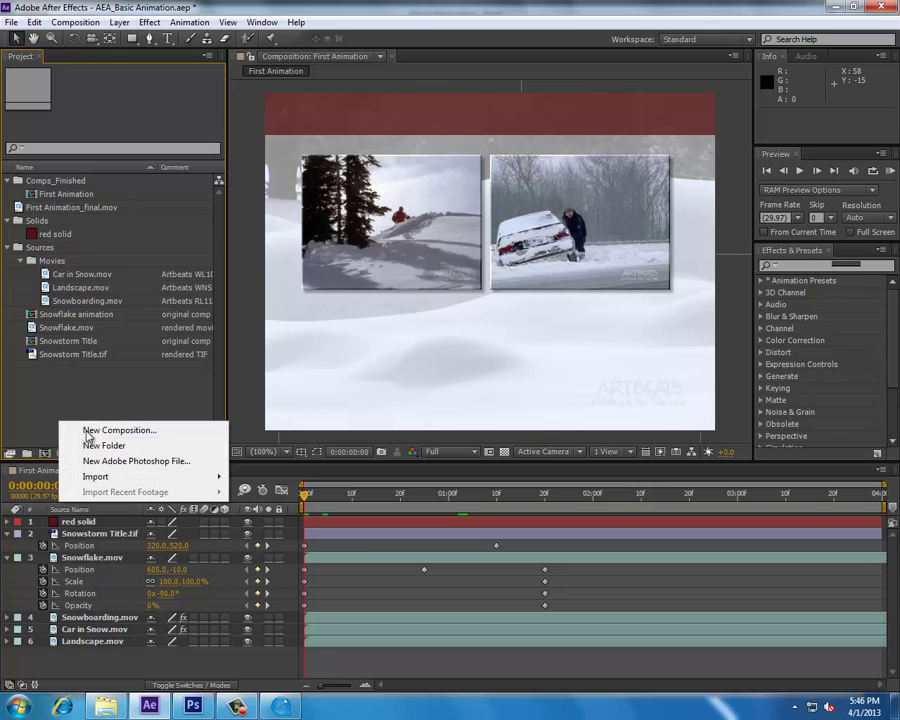
click(115, 431)
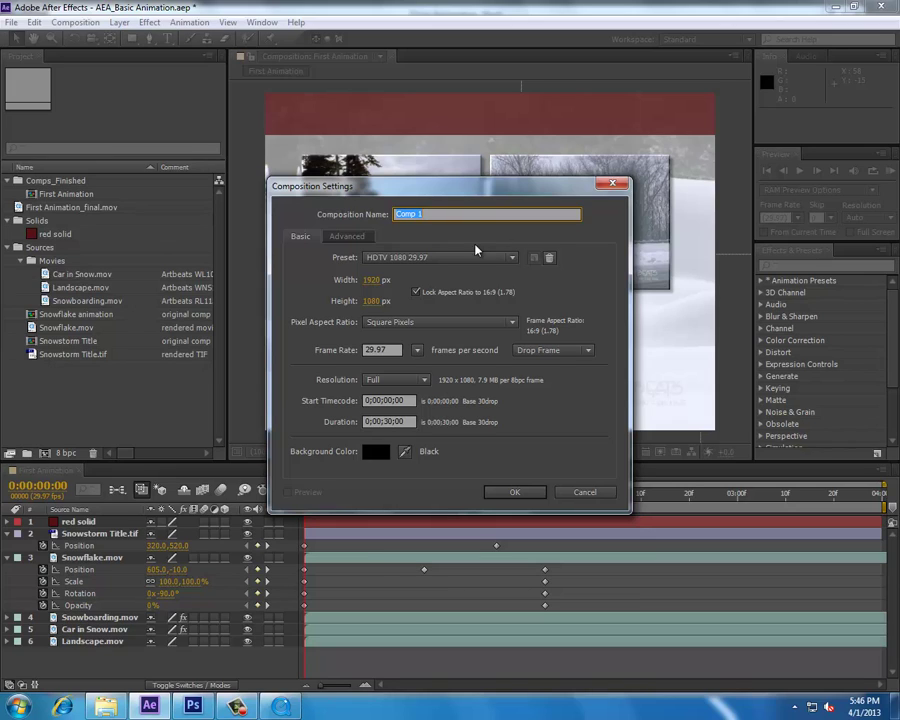
text(Something)
Choose the Custom preset for the new composition and reduce its width to 1665 px with the aspect ratio locked.
click(507, 262)
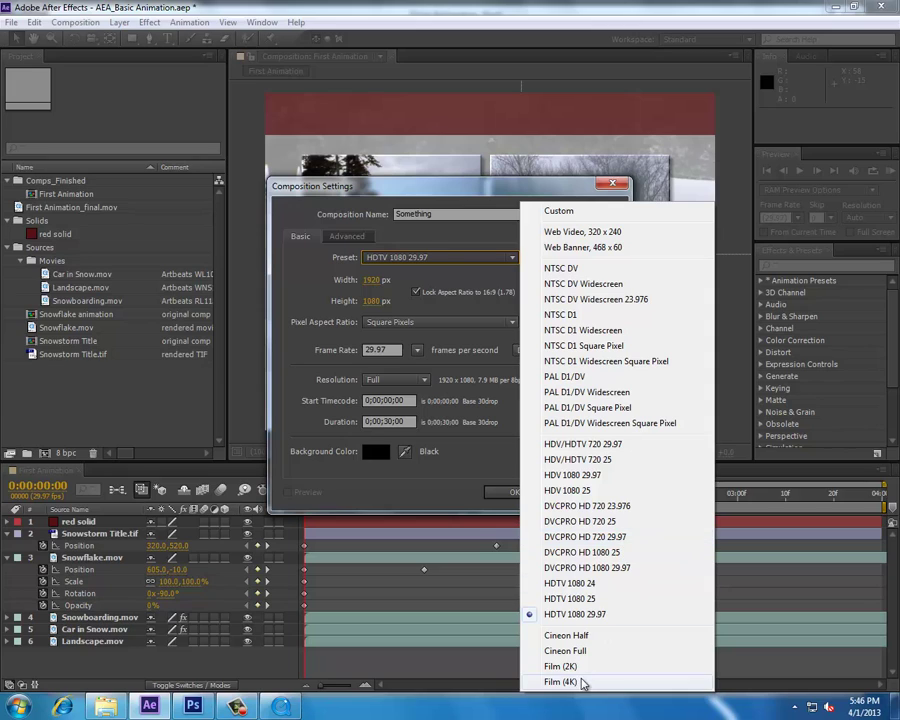
click(588, 212)
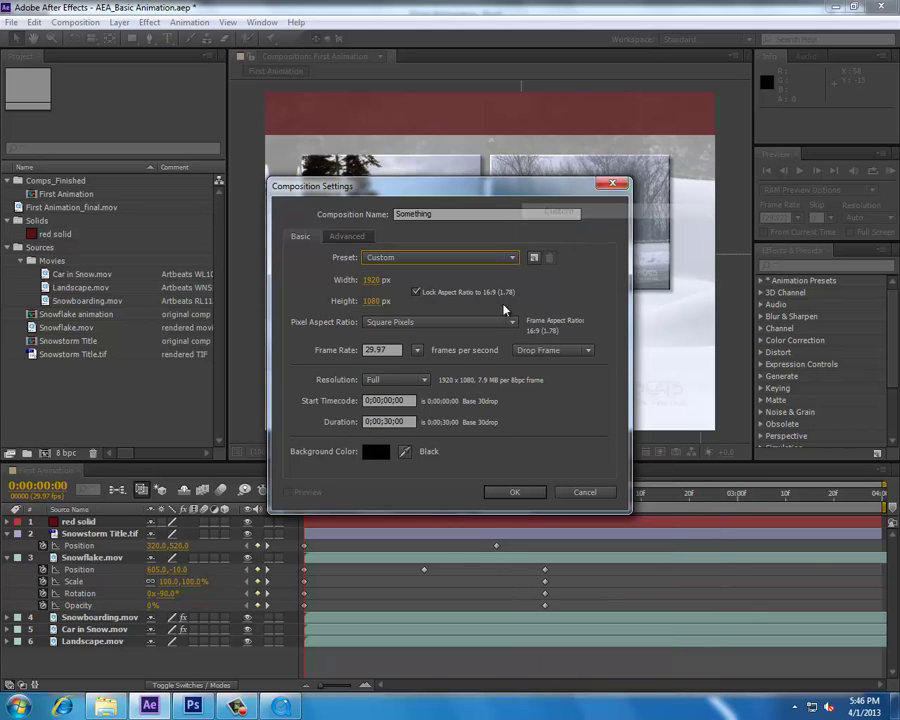
drag(372, 280, 299, 336)
click(398, 322)
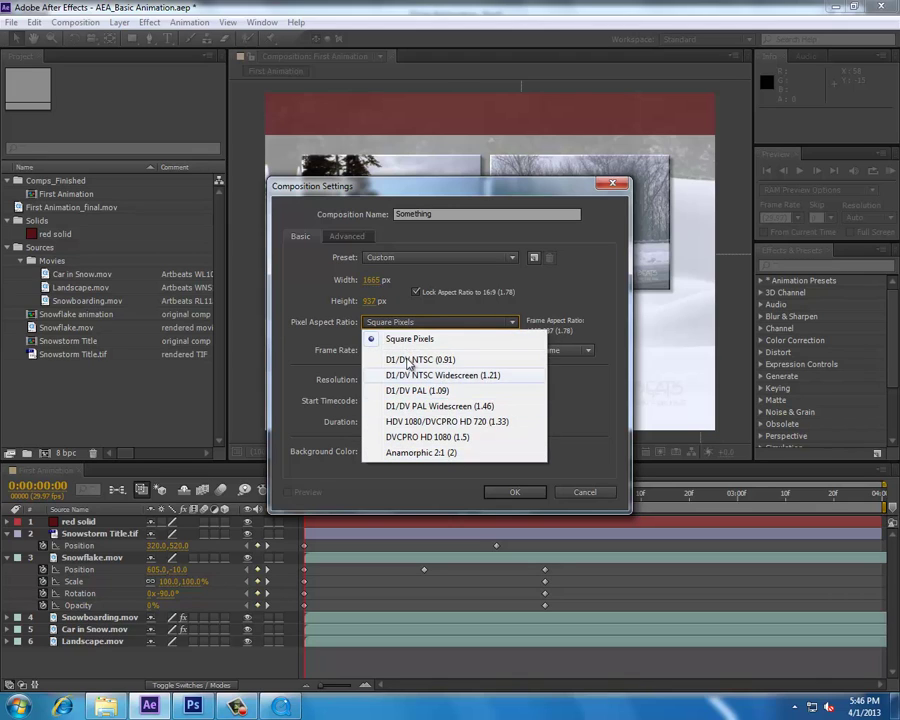
click(318, 319)
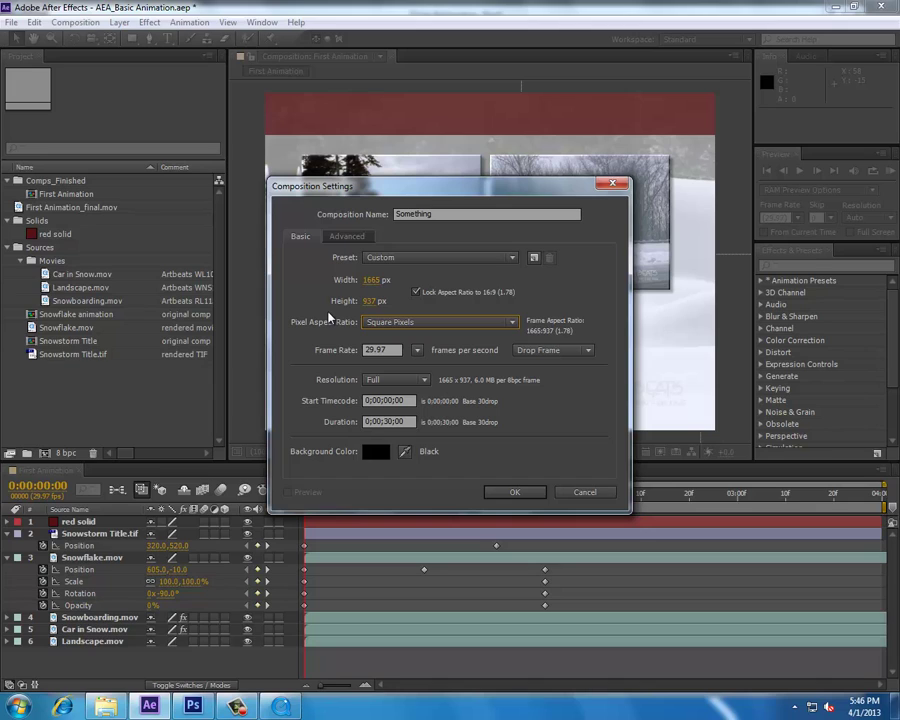
Apply the Web Video, 320 x 240 preset with square pixels, and keep the Windows color scheme without showing that message again.
click(460, 258)
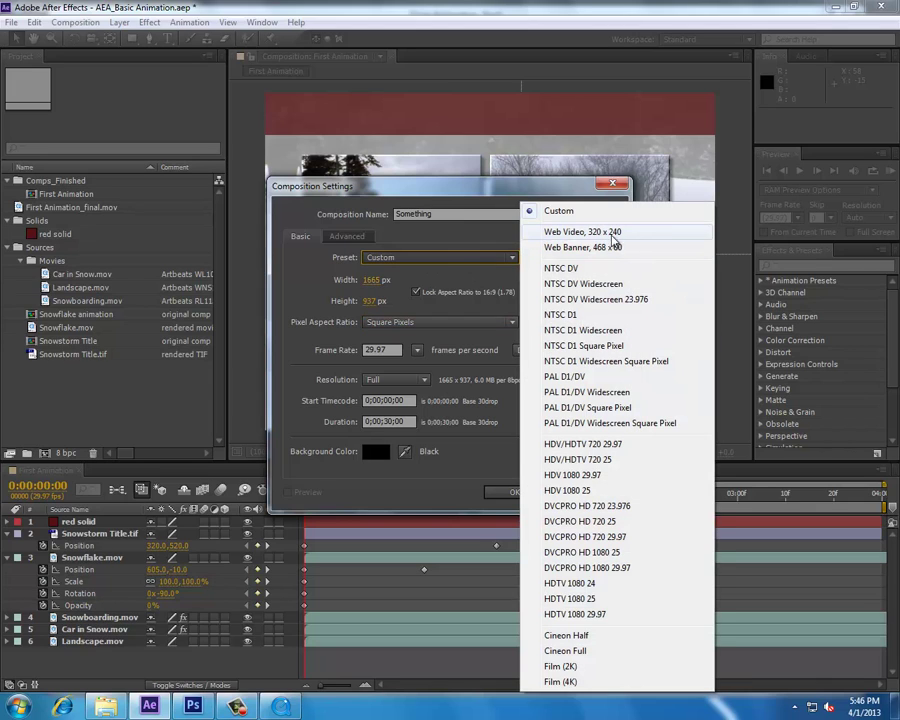
click(613, 233)
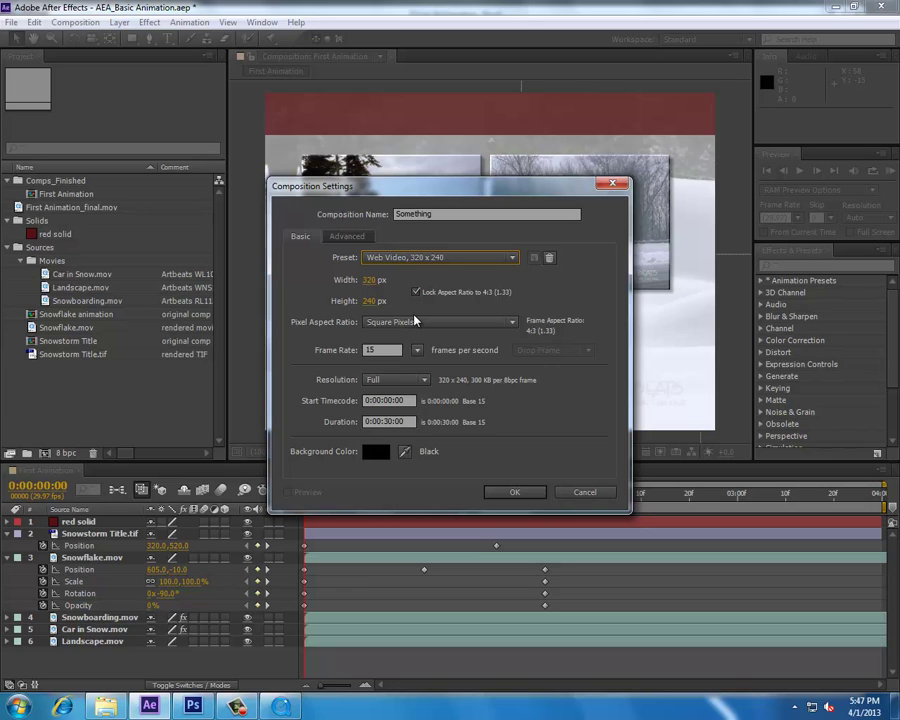
click(510, 322)
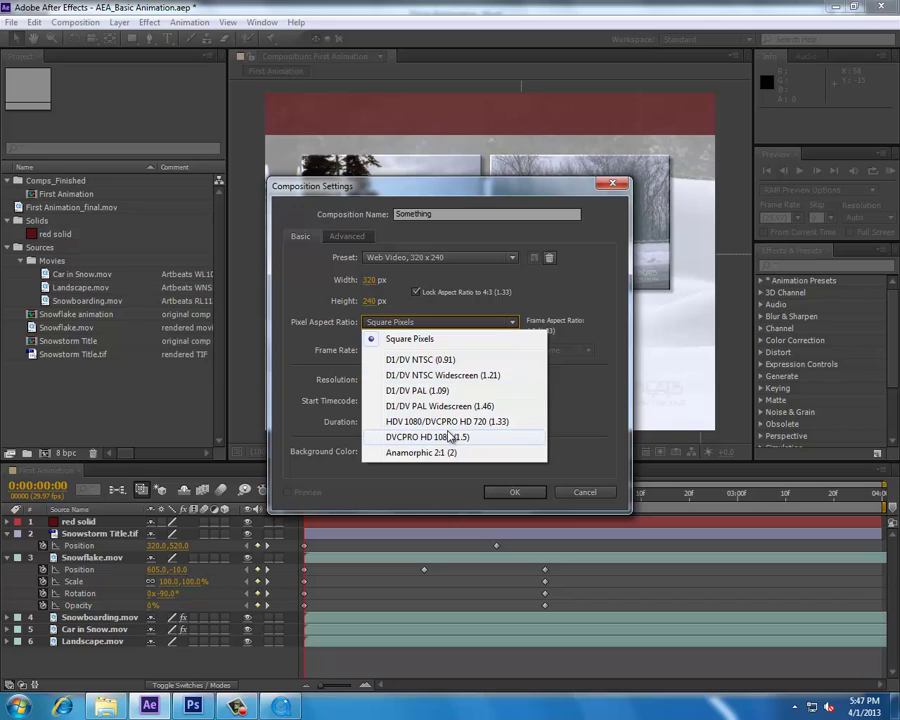
click(522, 339)
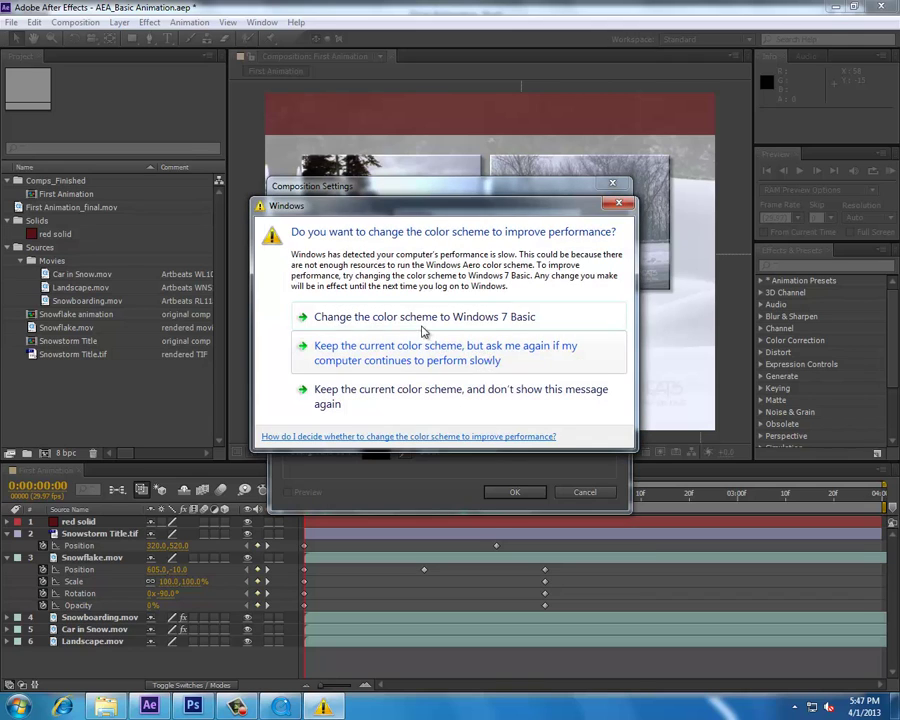
click(433, 390)
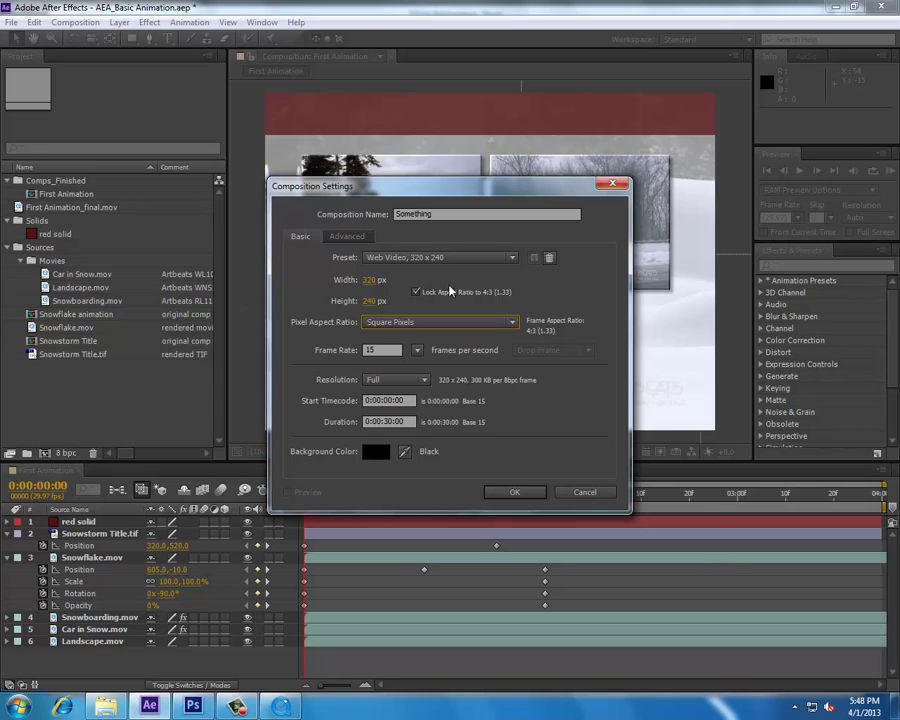
Set the background color to black (000000) and create the composition.
click(386, 400)
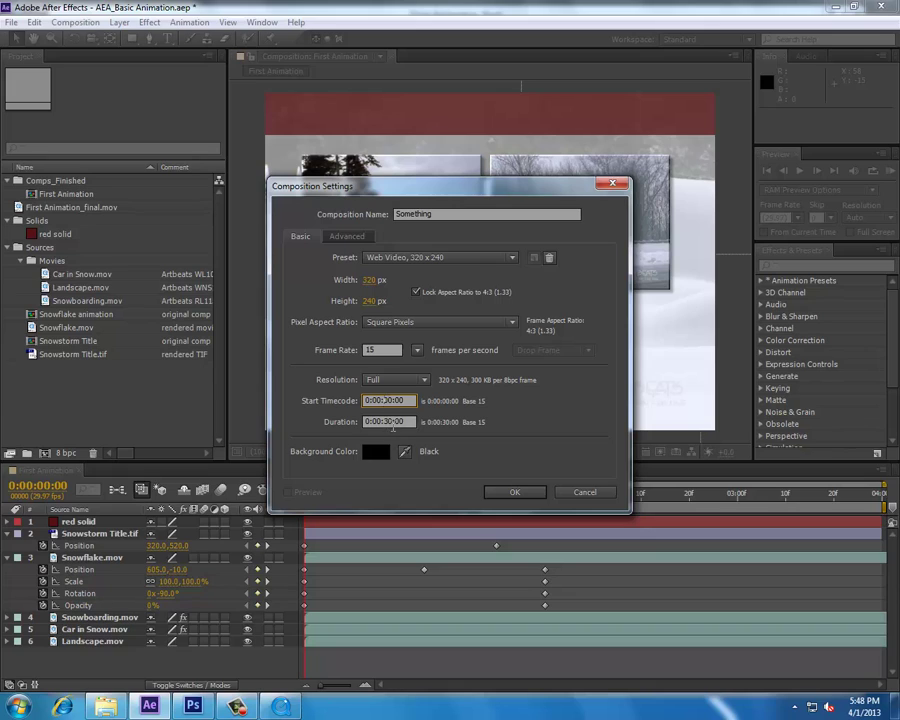
text(0)
click(393, 423)
click(374, 452)
drag(387, 301, 405, 443)
click(590, 266)
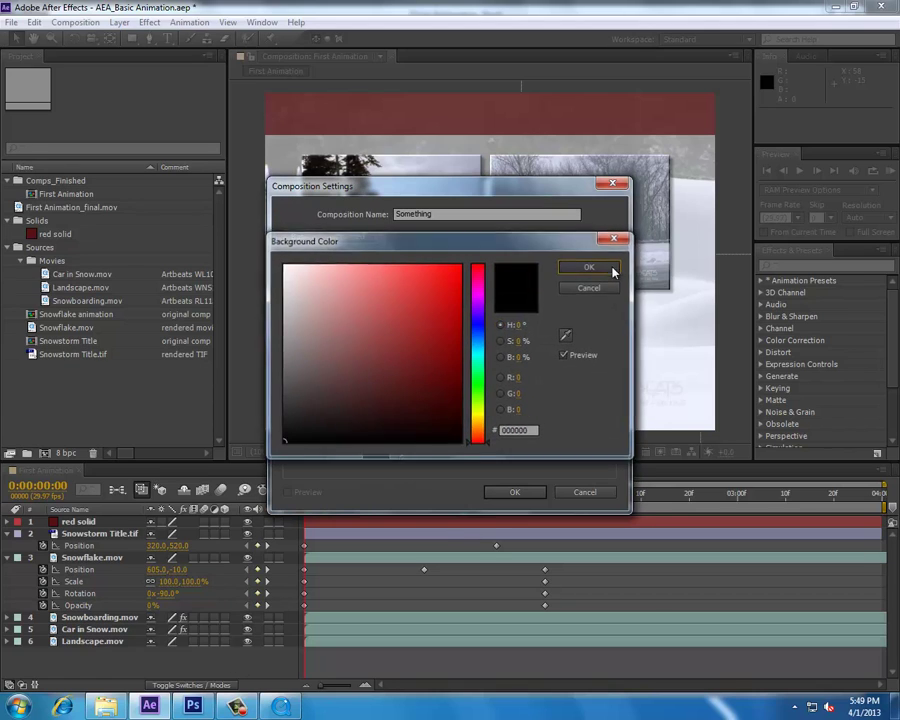
click(526, 491)
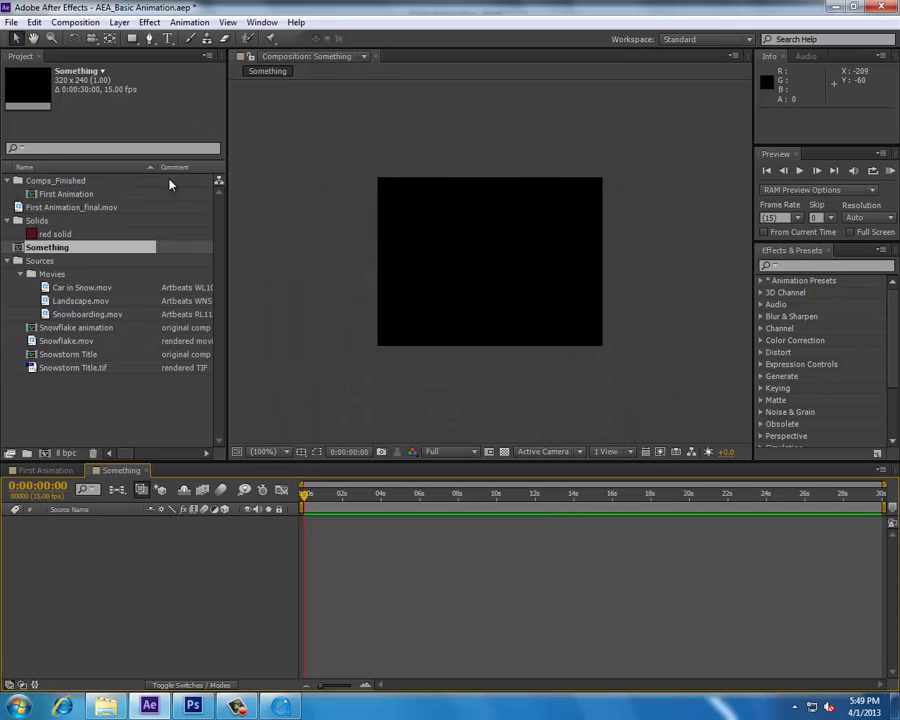
Switch the composition viewer back and forth between First Animation and Something.
click(326, 57)
click(338, 141)
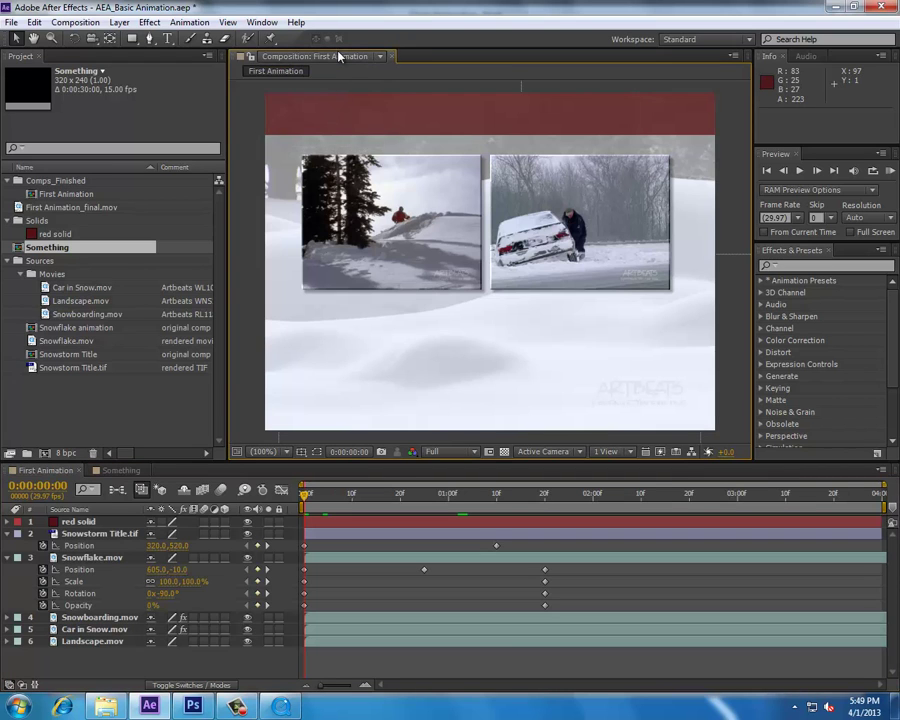
click(338, 57)
click(327, 157)
click(330, 57)
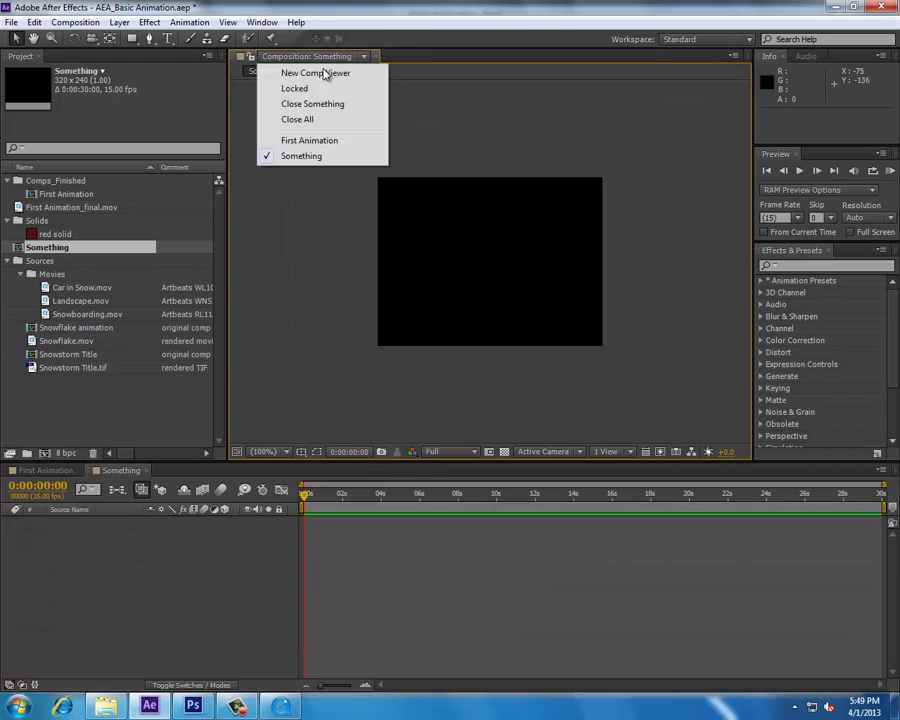
click(324, 142)
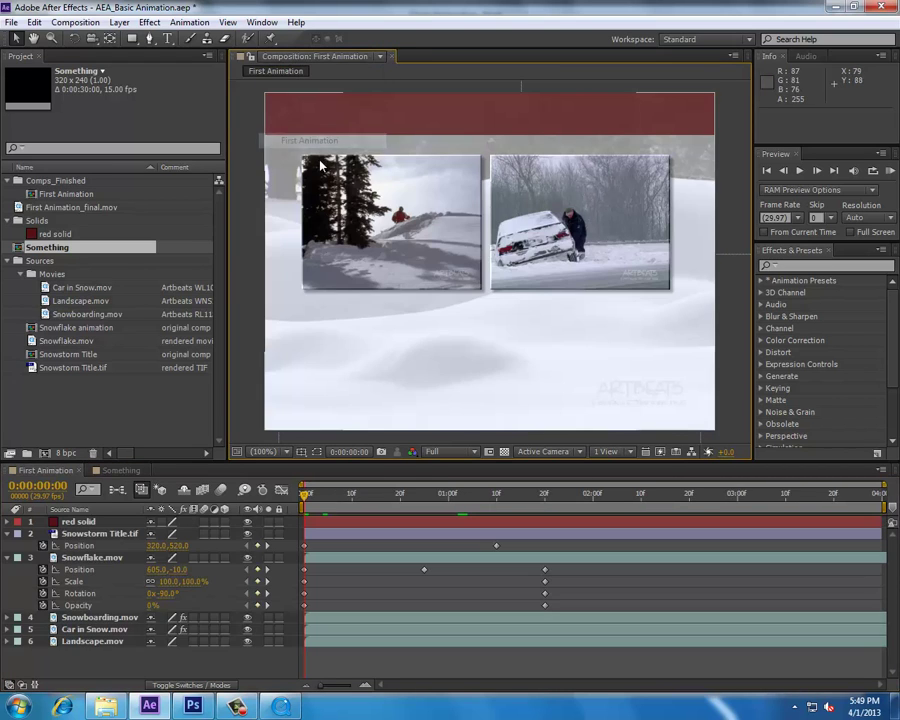
Keep First Animation in the viewer and delete the Something composition from the project.
click(357, 58)
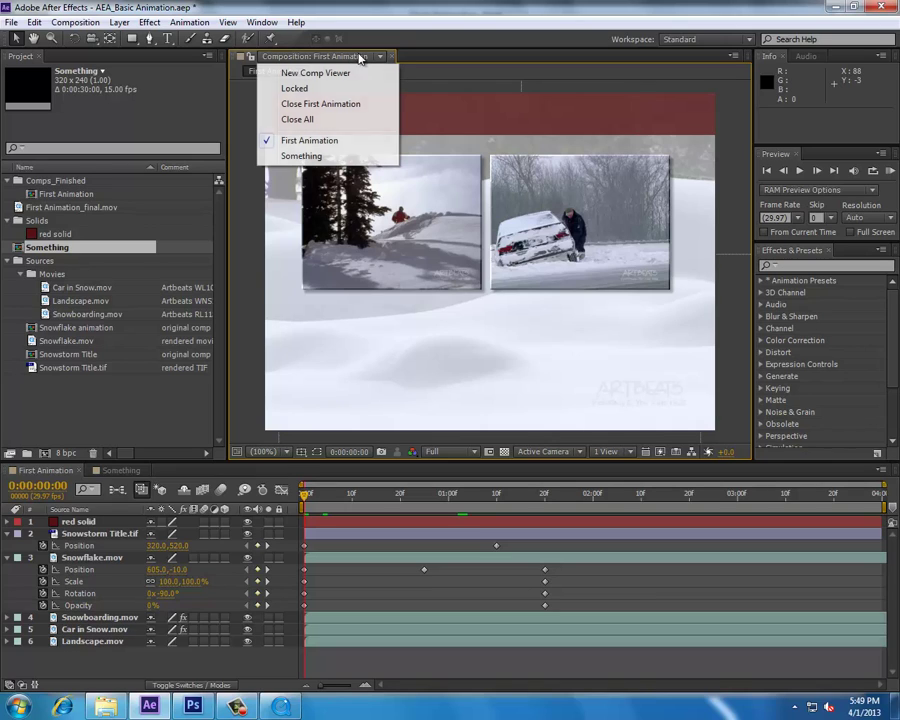
click(350, 143)
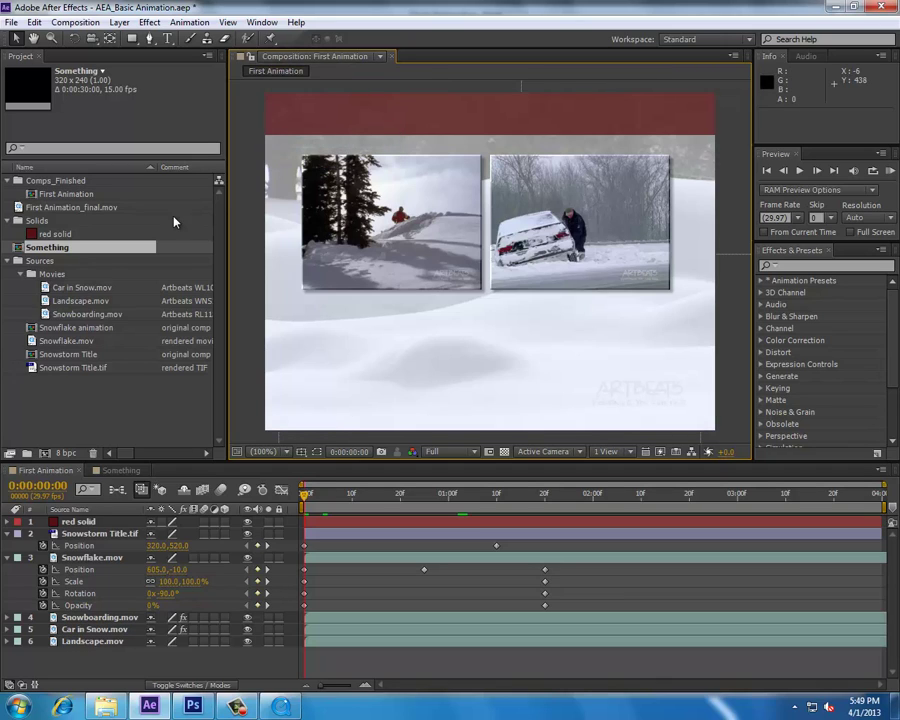
drag(18, 248, 95, 456)
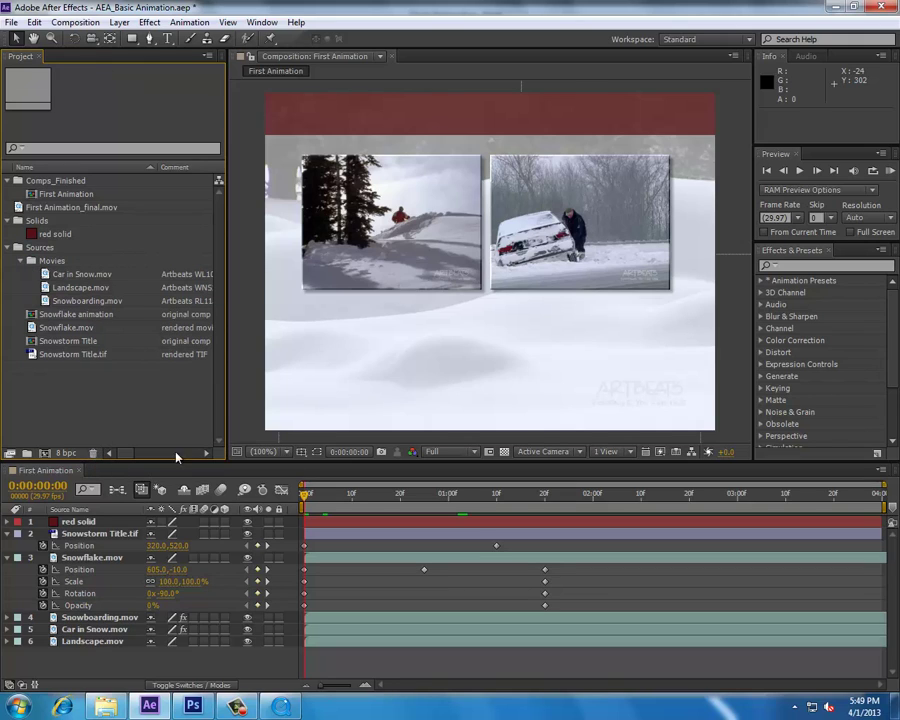
click(243, 304)
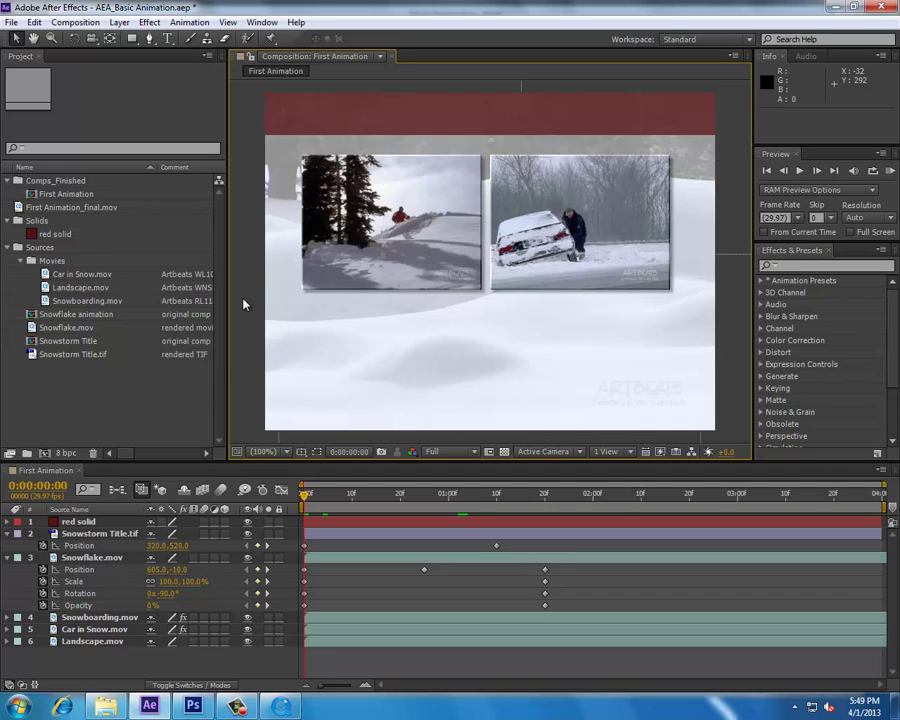
click(811, 114)
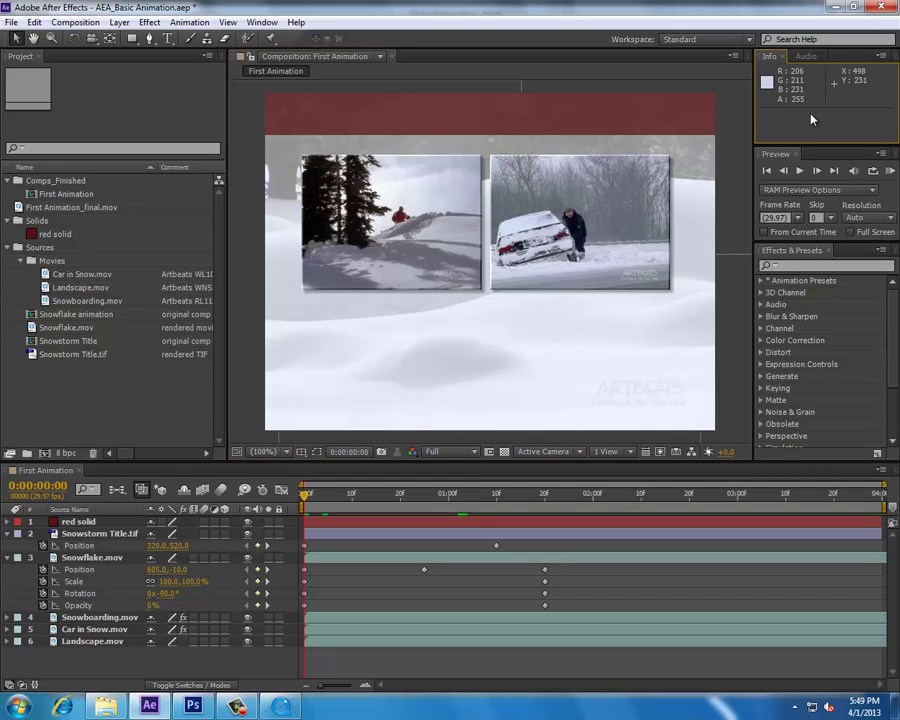
click(806, 349)
click(645, 560)
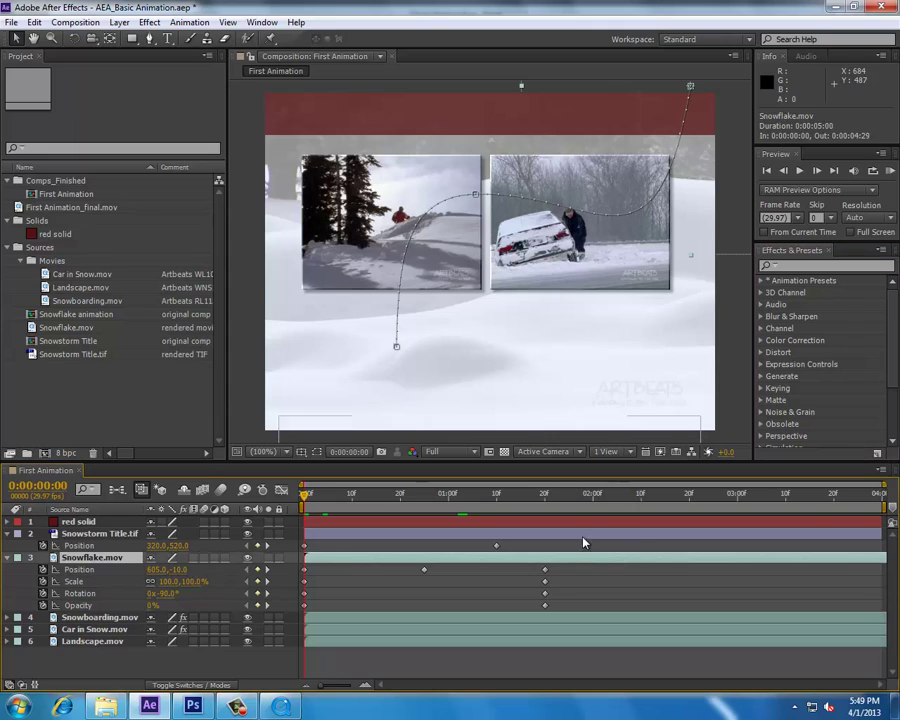
click(179, 416)
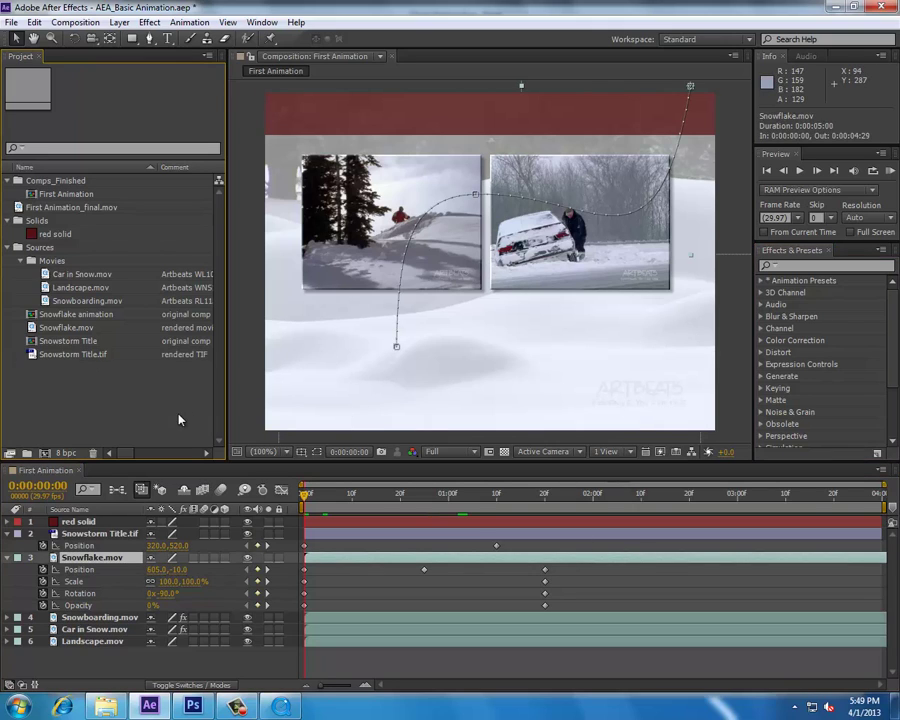
click(251, 98)
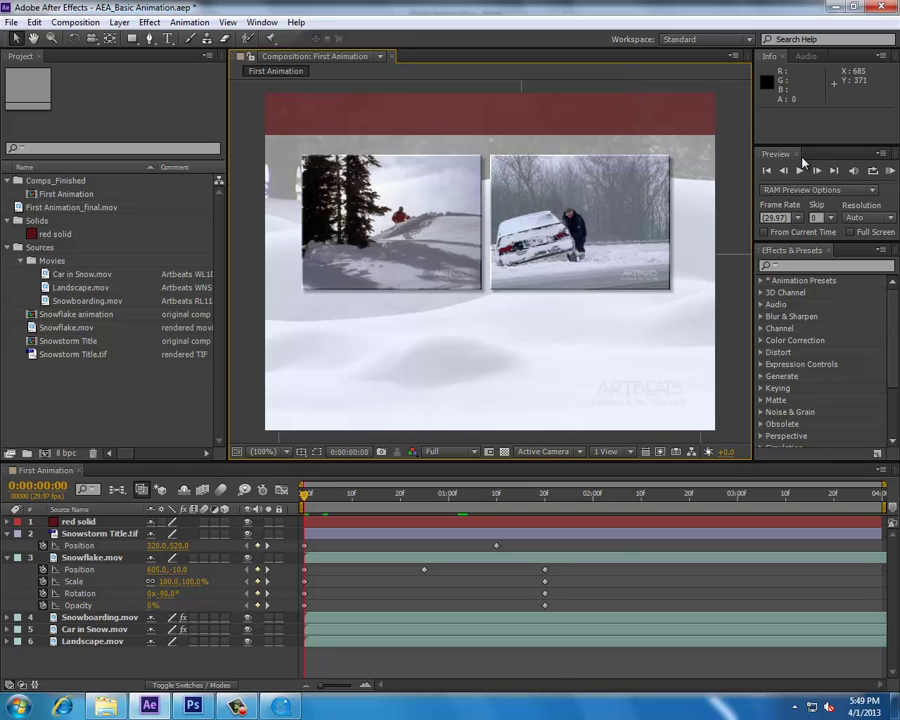
Inspect the project's Movies folder by collapsing and re-expanding it, and check the composition viewer's list of open compositions.
click(137, 72)
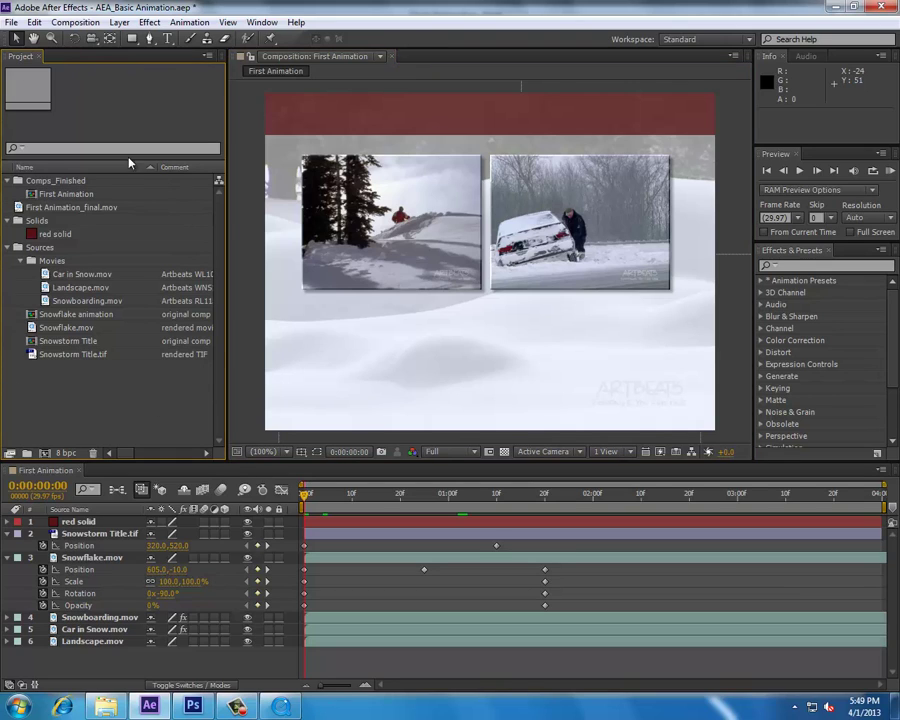
click(19, 261)
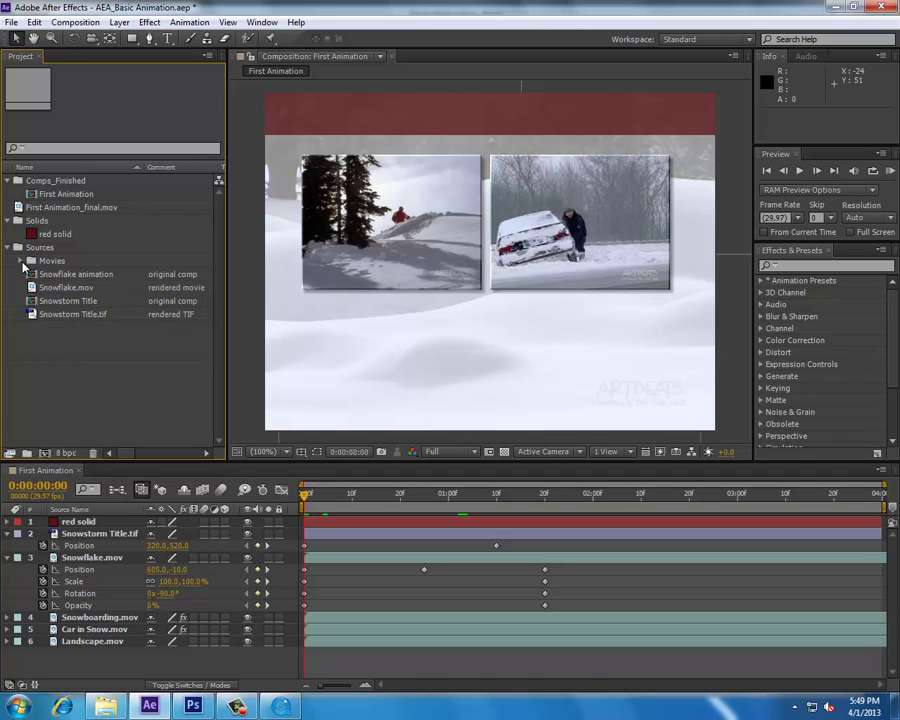
click(19, 261)
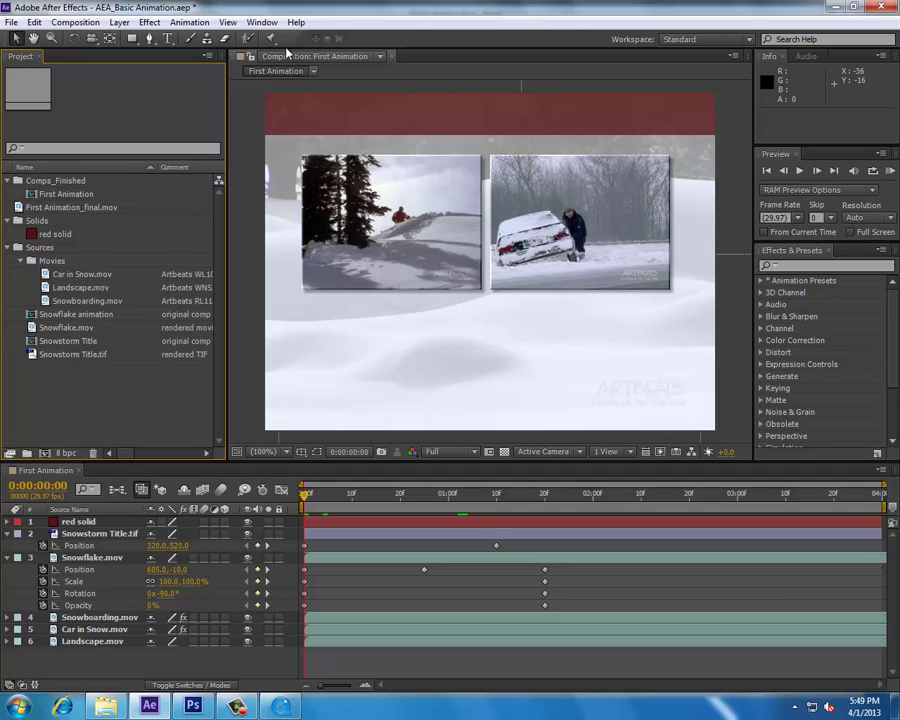
click(381, 57)
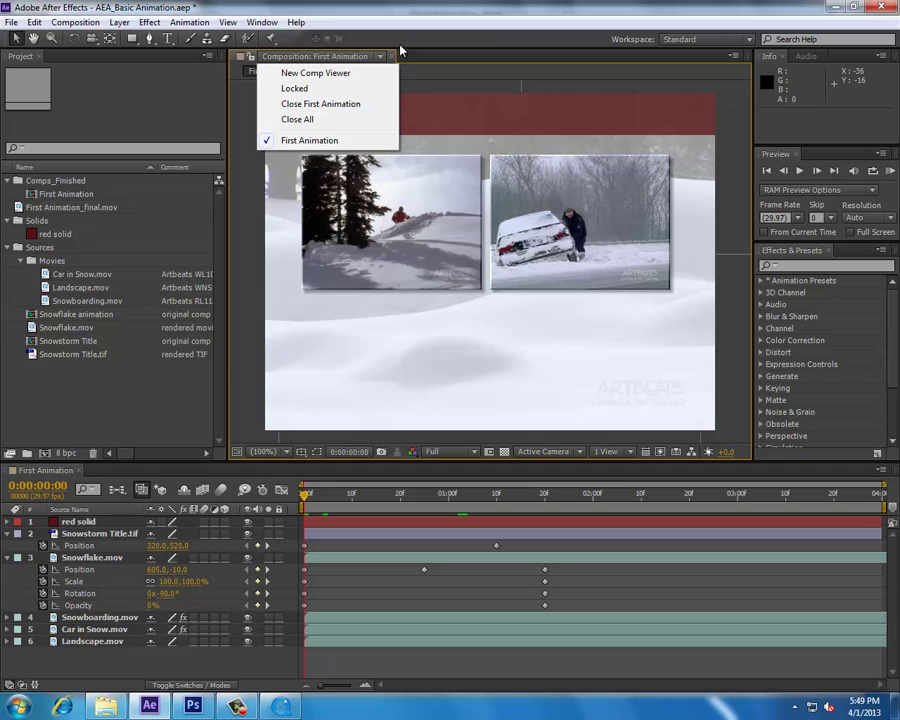
click(398, 45)
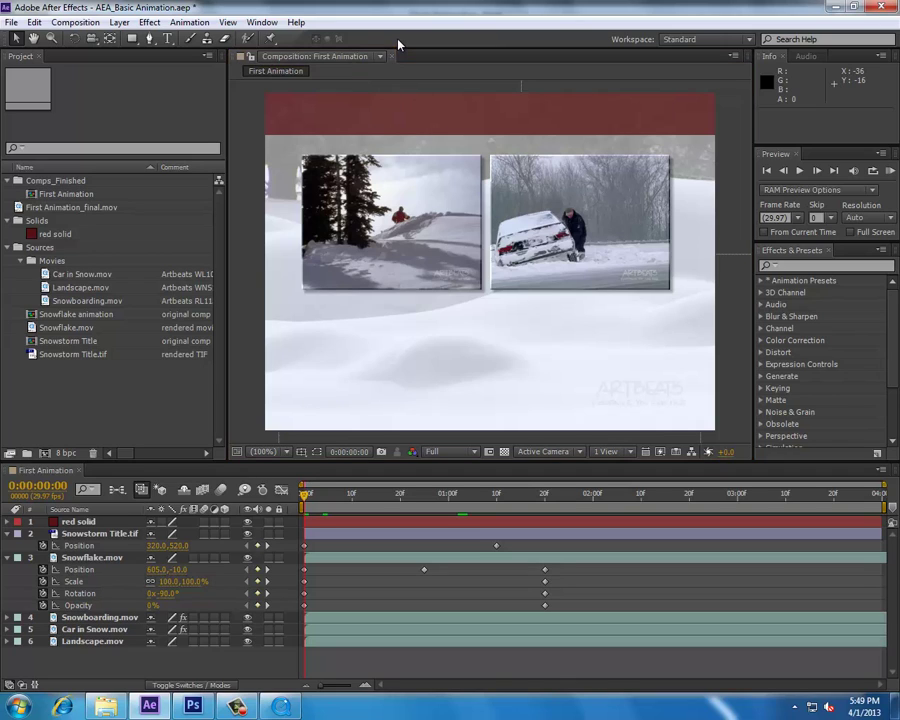
At 0:00:01:05, add Snowflake animation near the middle of First Animation and scale it to about 73%, 64%.
drag(305, 493, 274, 520)
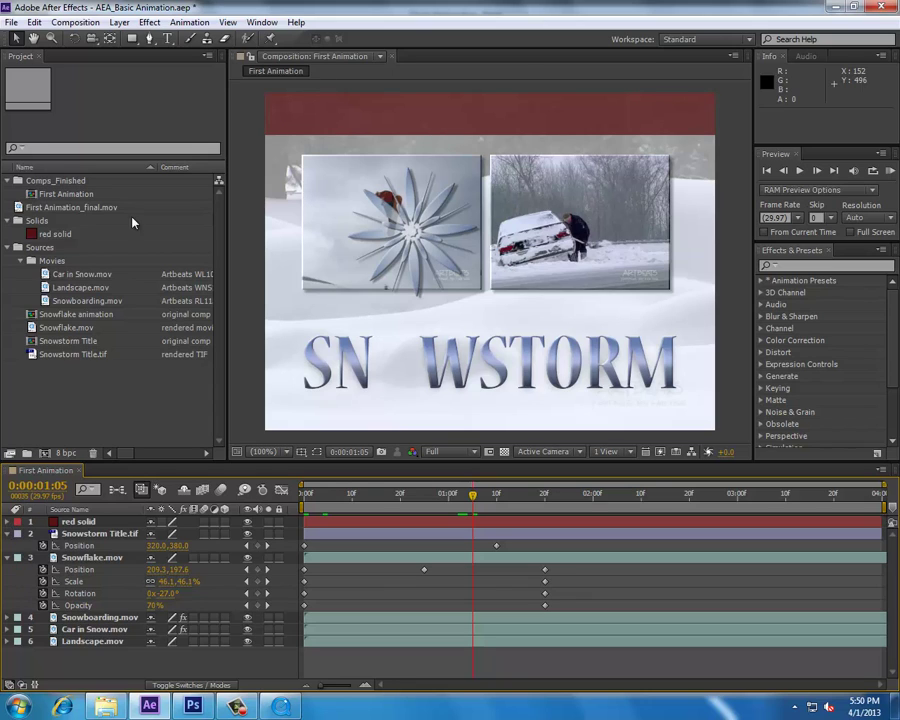
click(52, 233)
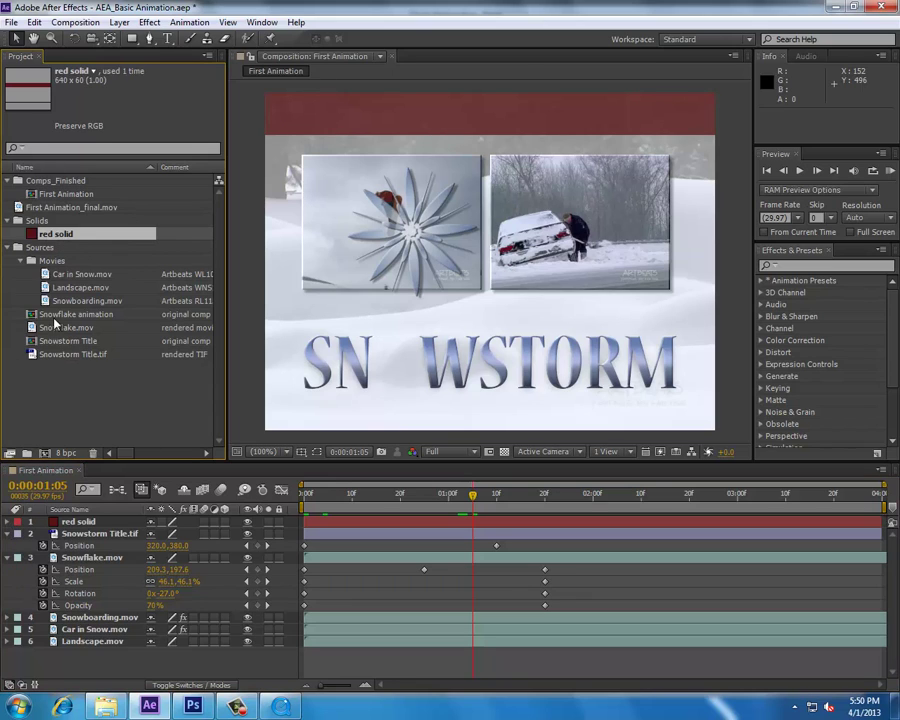
drag(70, 314, 478, 246)
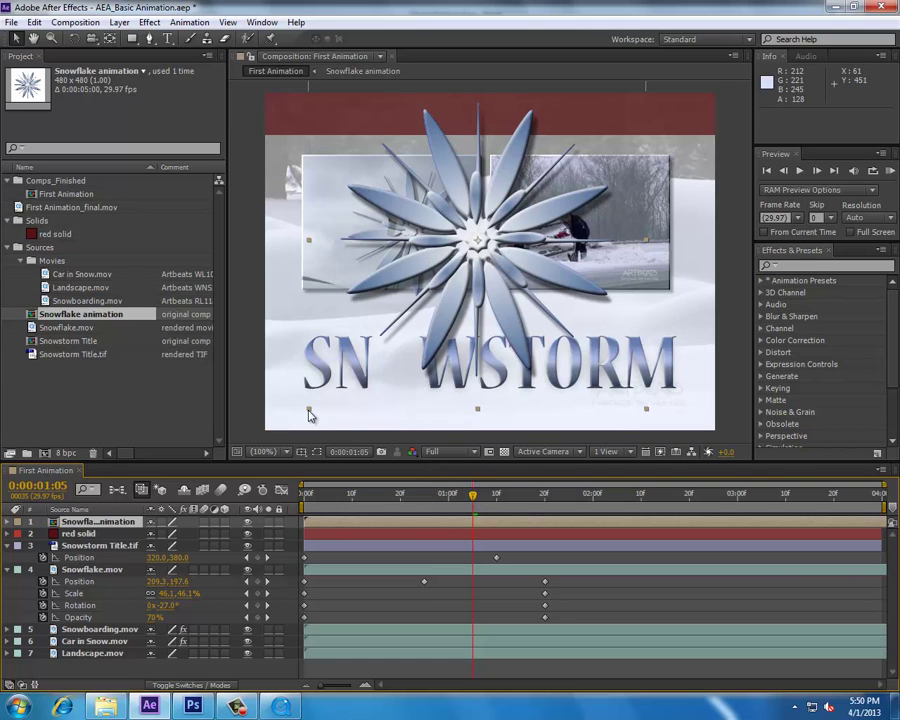
drag(307, 416, 495, 283)
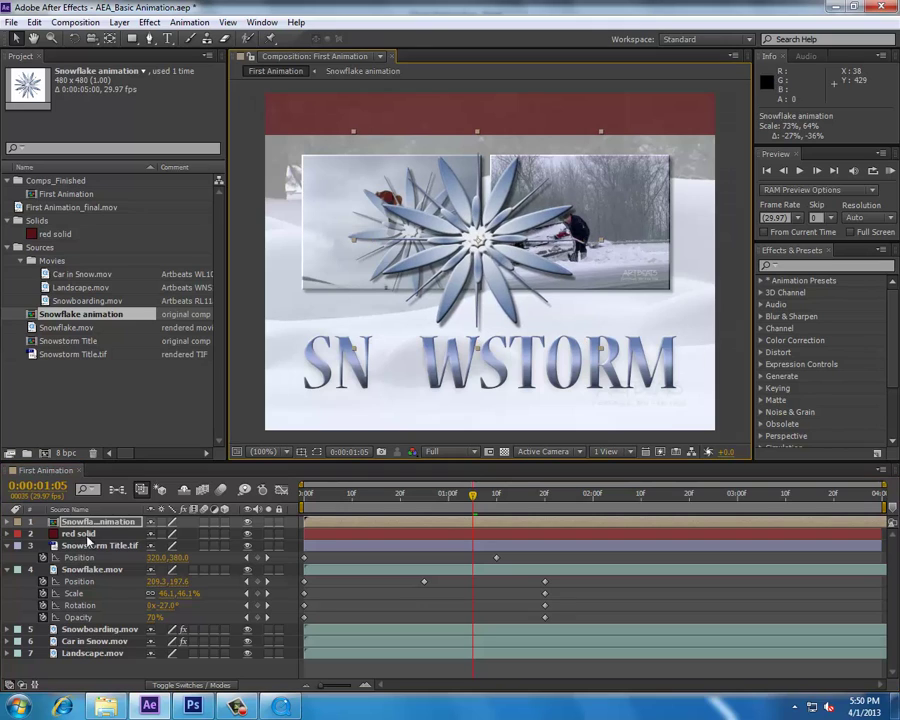
Enable Position keyframing for the Snowflake animation layer at 0:00:01:05 and move the snowflake to about -22, 238.
key(F2)
click(18, 522)
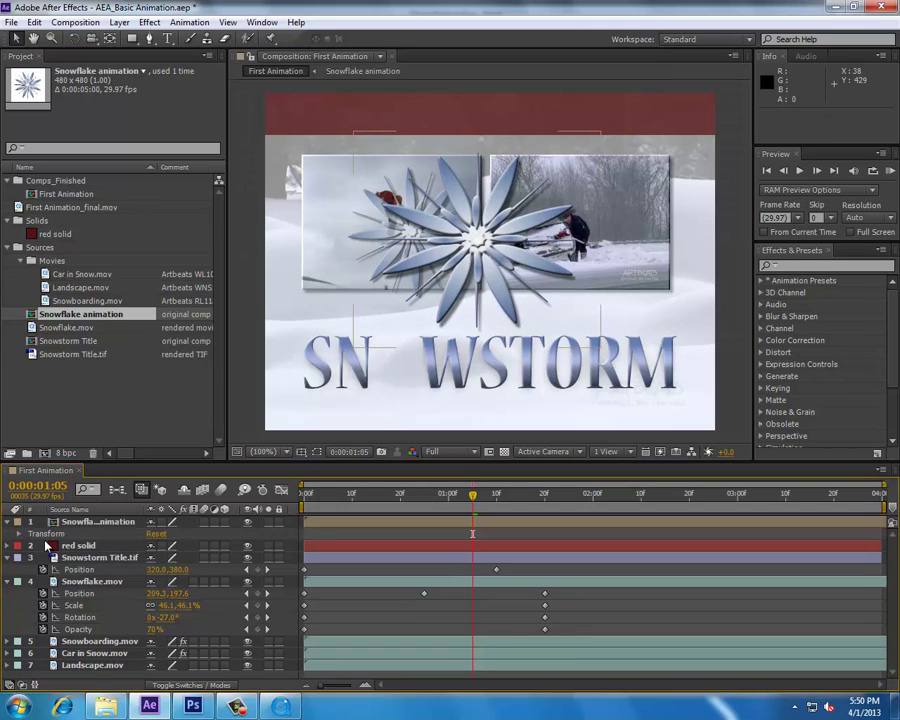
click(18, 534)
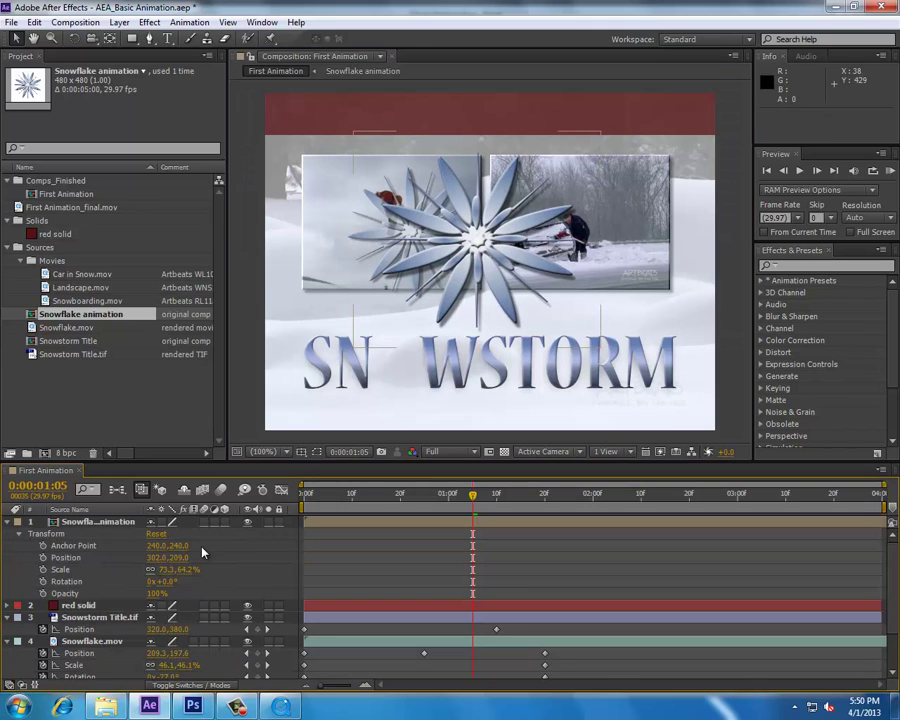
click(43, 557)
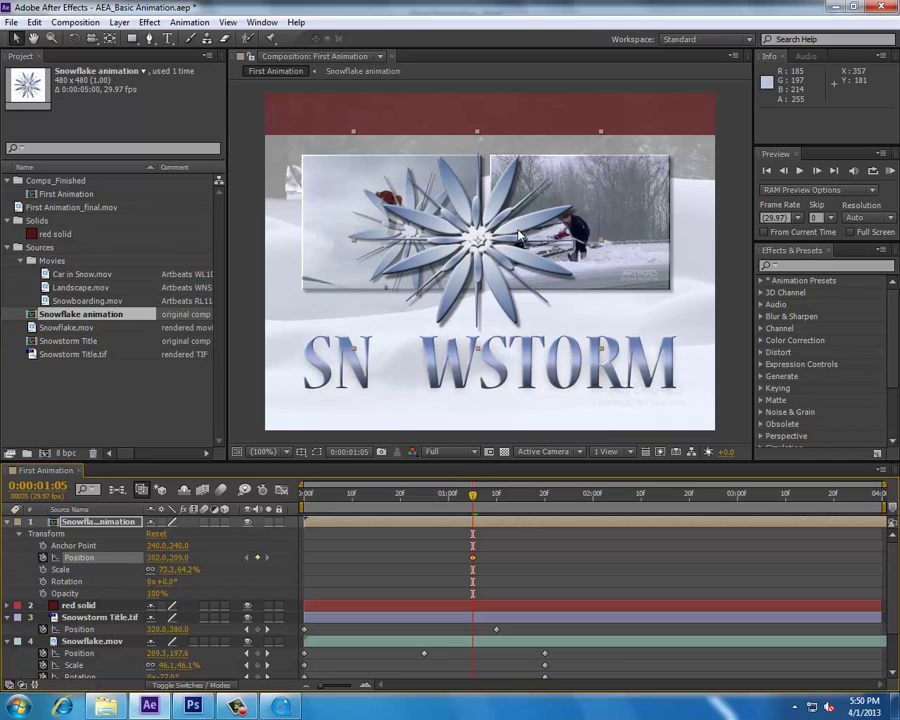
drag(519, 236, 316, 290)
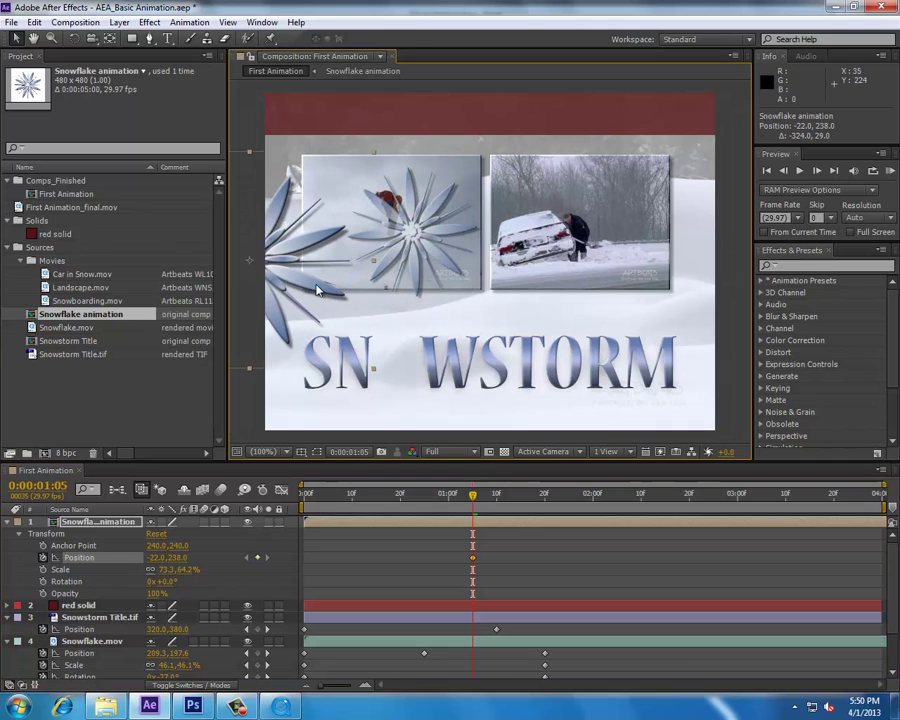
Add a Position keyframe at 0:00:02:29 with the large snowflake at about 390, 264, and shift Landscape.mov to about 556, 246.
click(729, 496)
drag(270, 278, 562, 301)
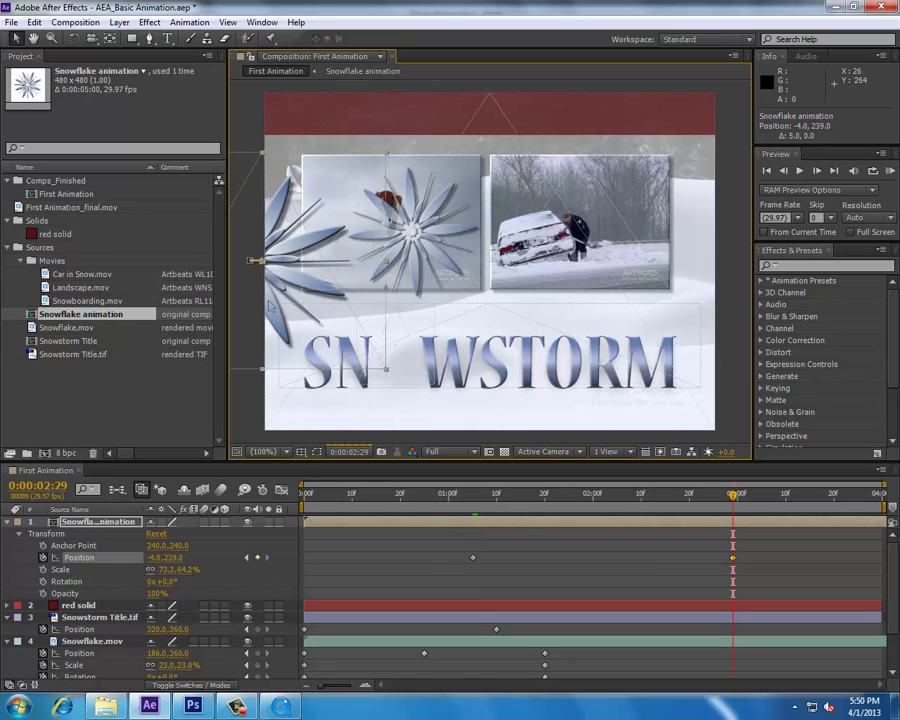
drag(271, 279, 438, 290)
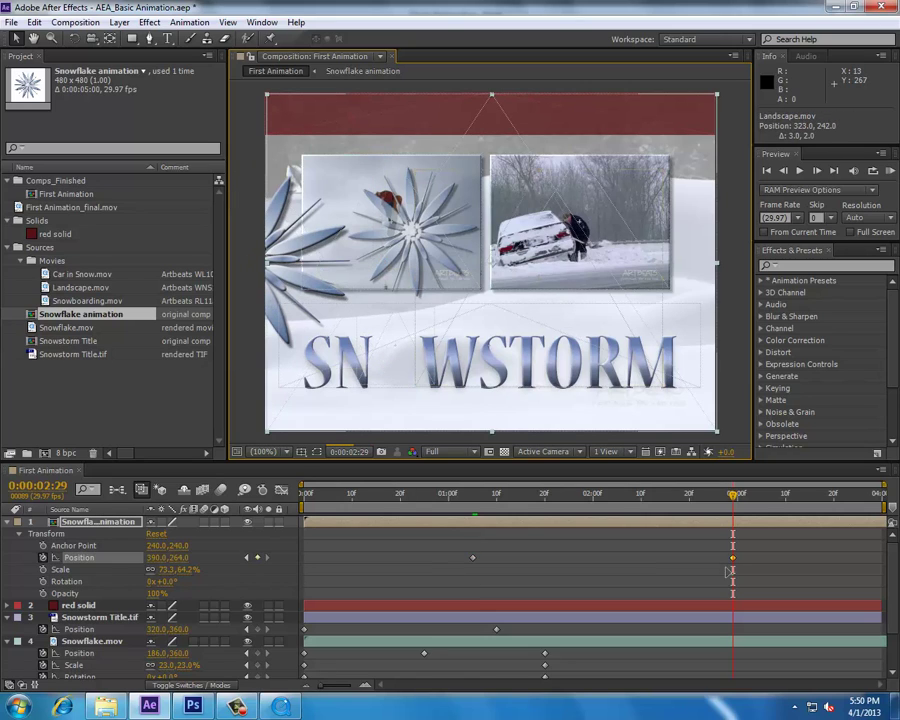
drag(273, 260, 419, 262)
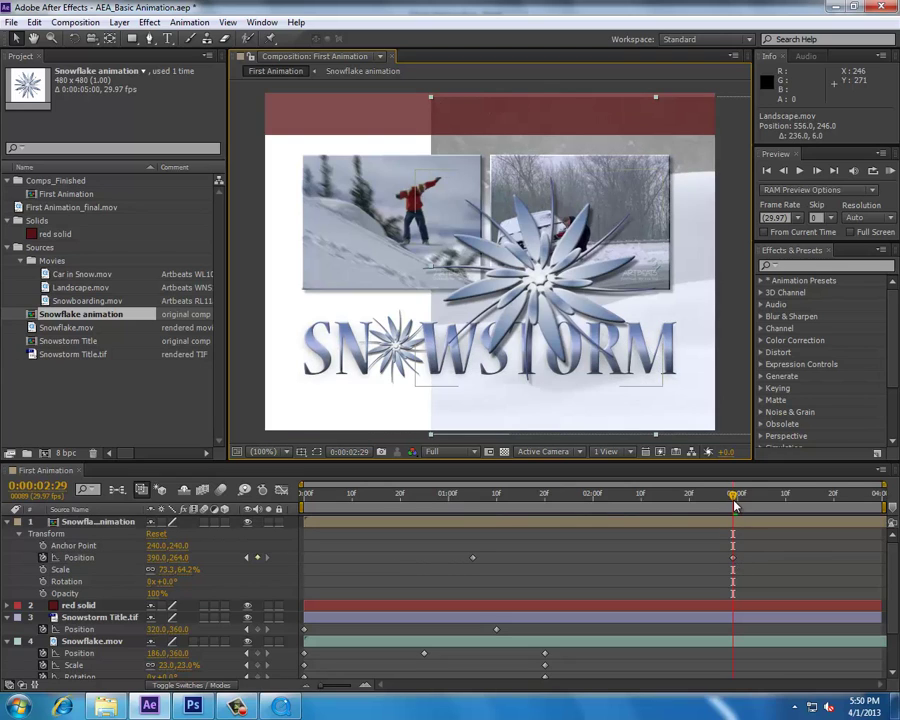
Run a RAM preview of the composition from its first frame, stop it, and keep RAM Preview Options selected.
drag(698, 510, 265, 580)
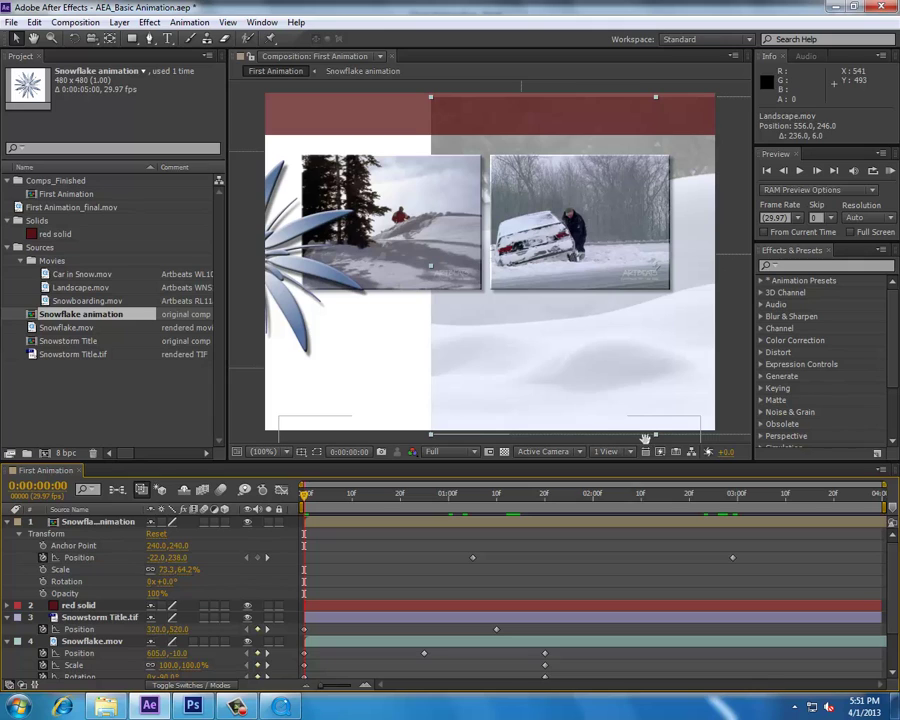
key(KP_0)
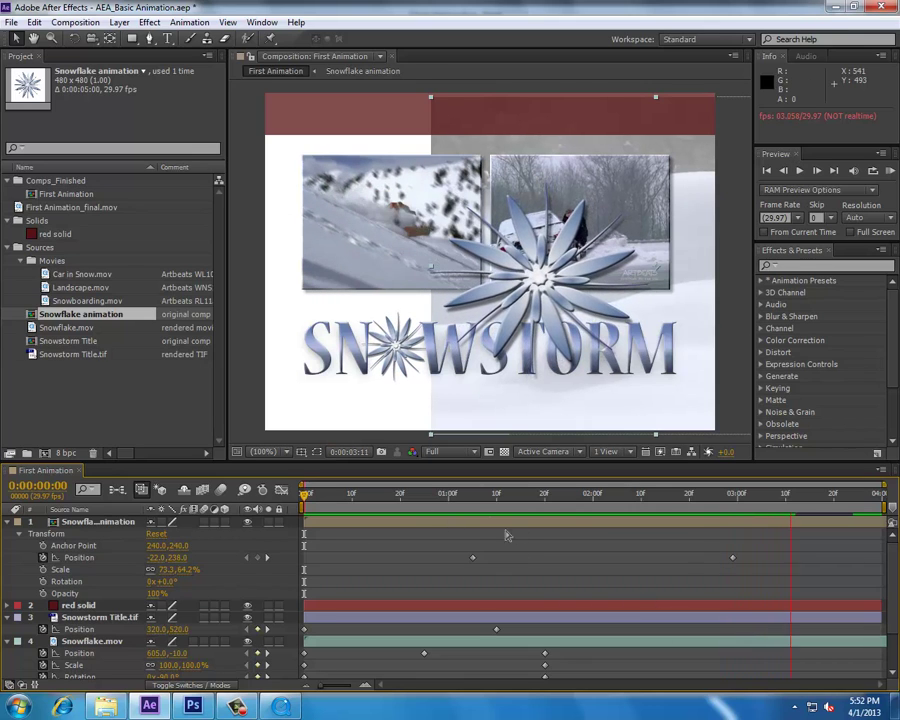
key(space)
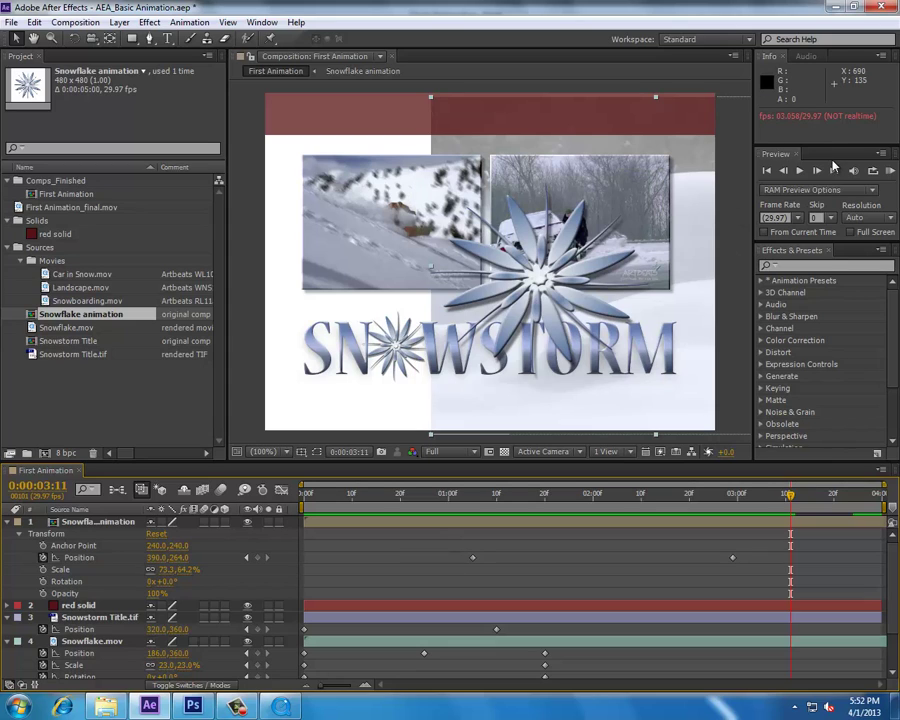
click(853, 191)
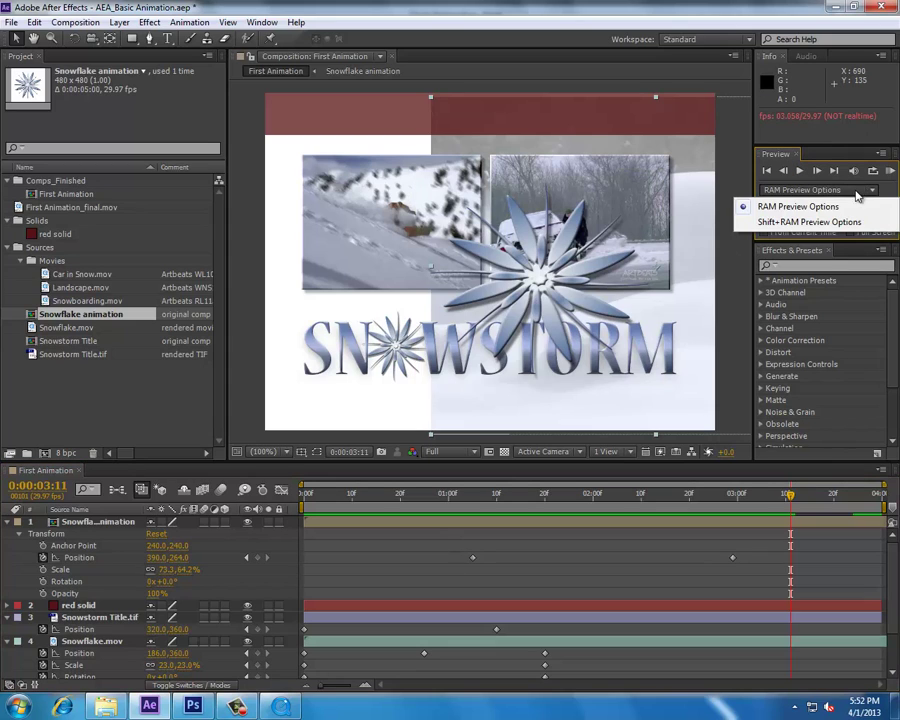
click(798, 206)
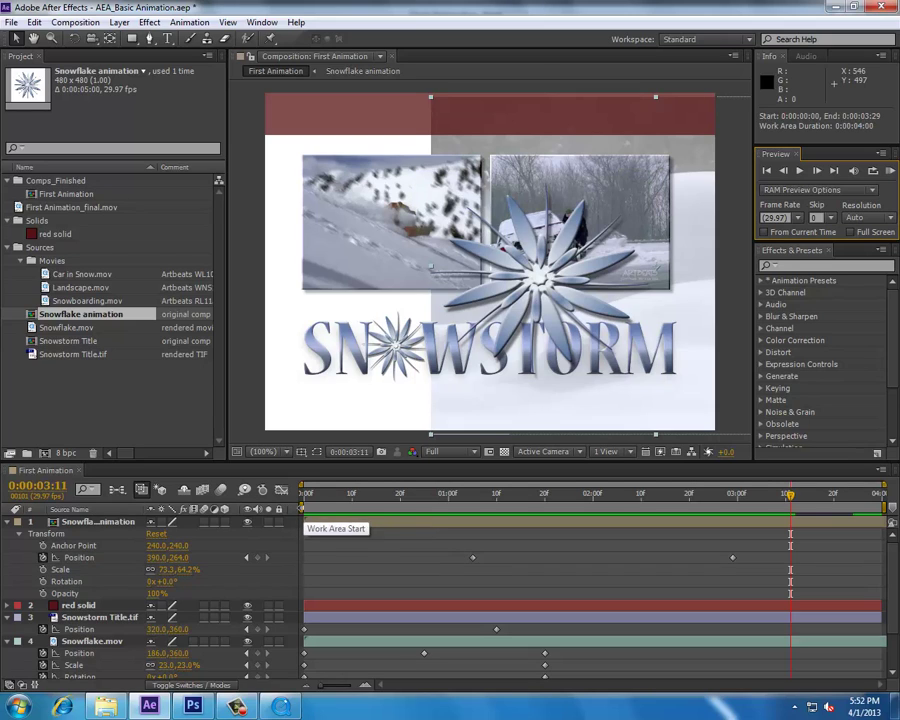
Limit the work area to 0:00:00:10 through 0:00:01:23 and play the timeline from 0:00:00:09, stopping at 0:00:02:18.
drag(305, 508, 498, 508)
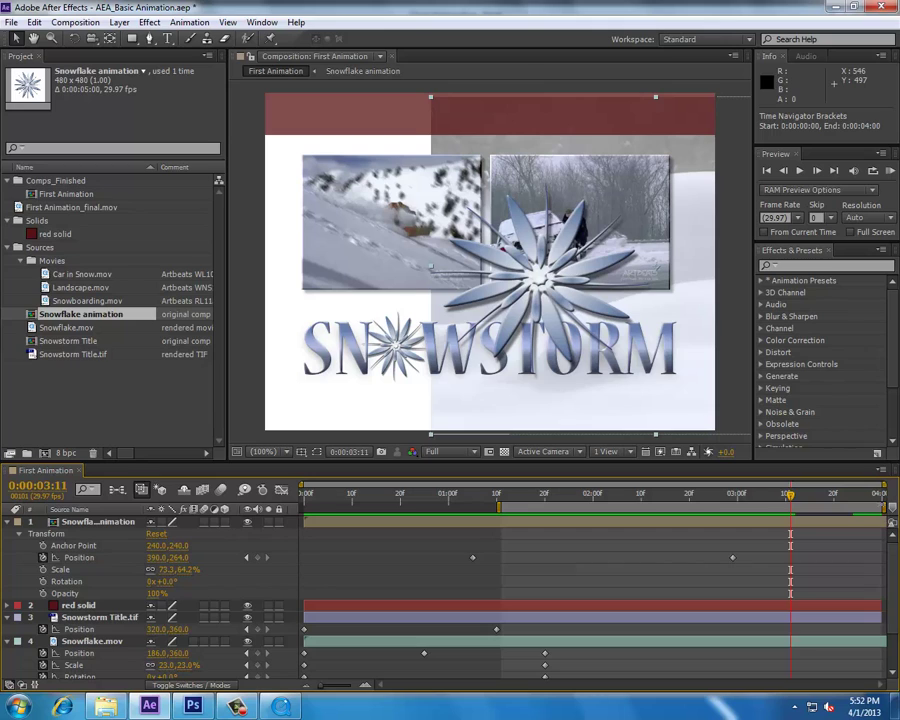
drag(880, 509, 566, 509)
drag(792, 497, 347, 542)
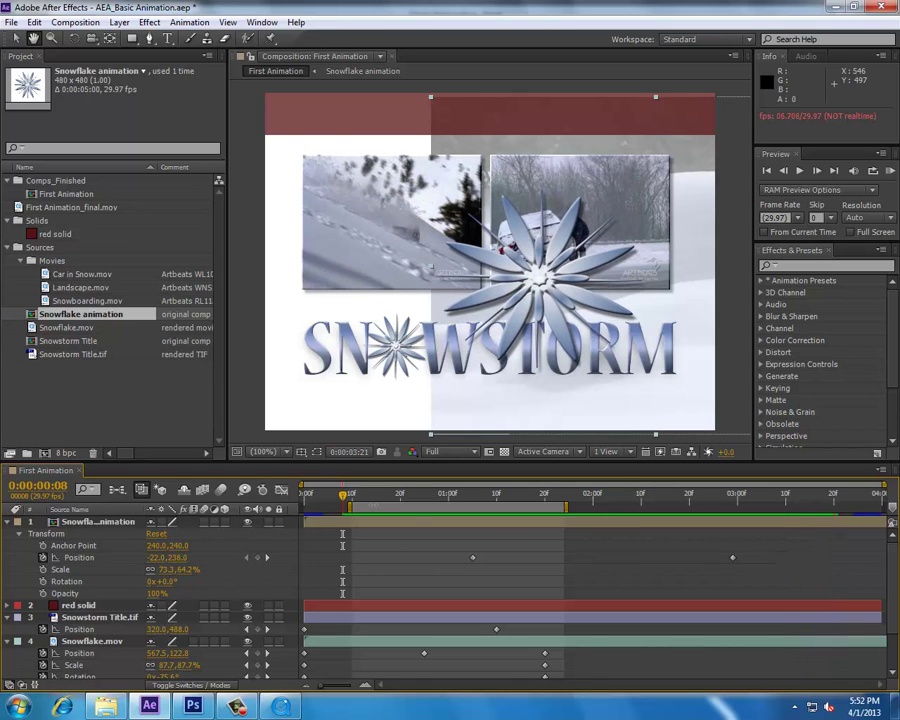
click(349, 497)
key(space)
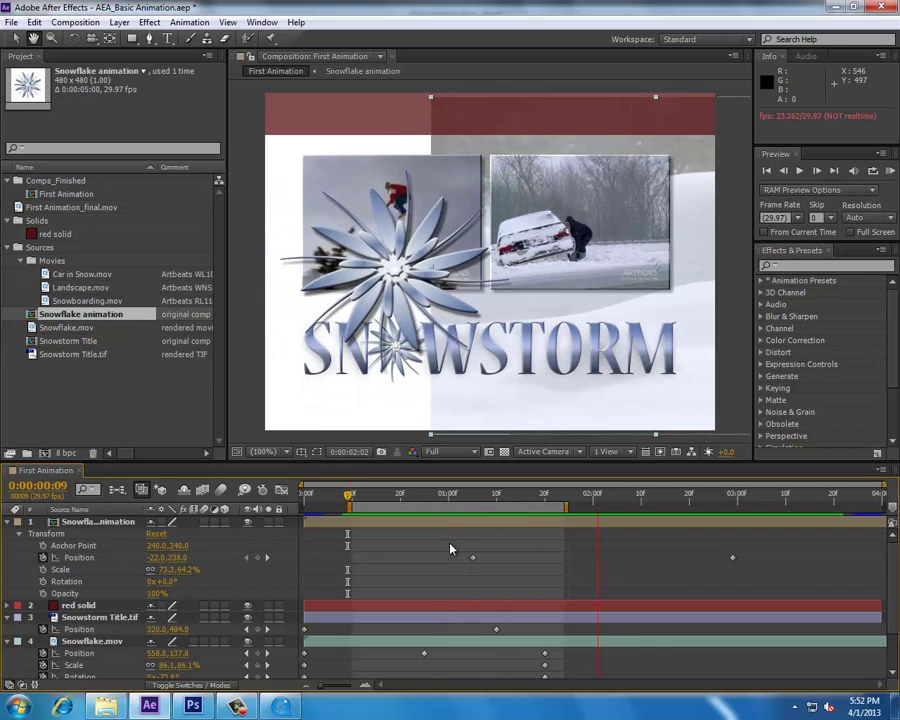
key(space)
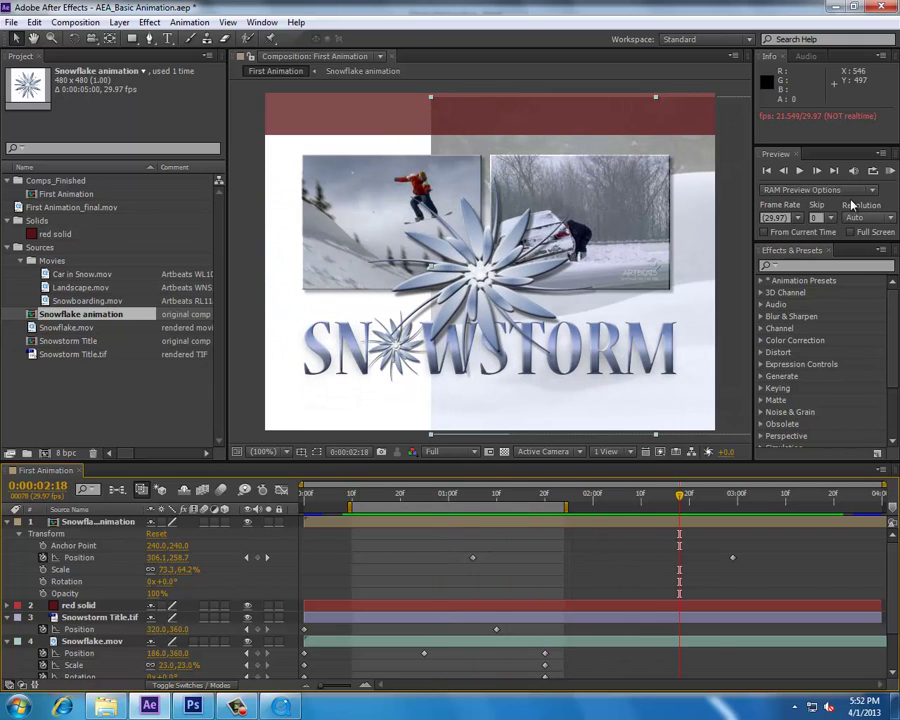
Review the preview resolution choices, leaving Auto, and run a RAM preview of only the shortened work area.
click(884, 219)
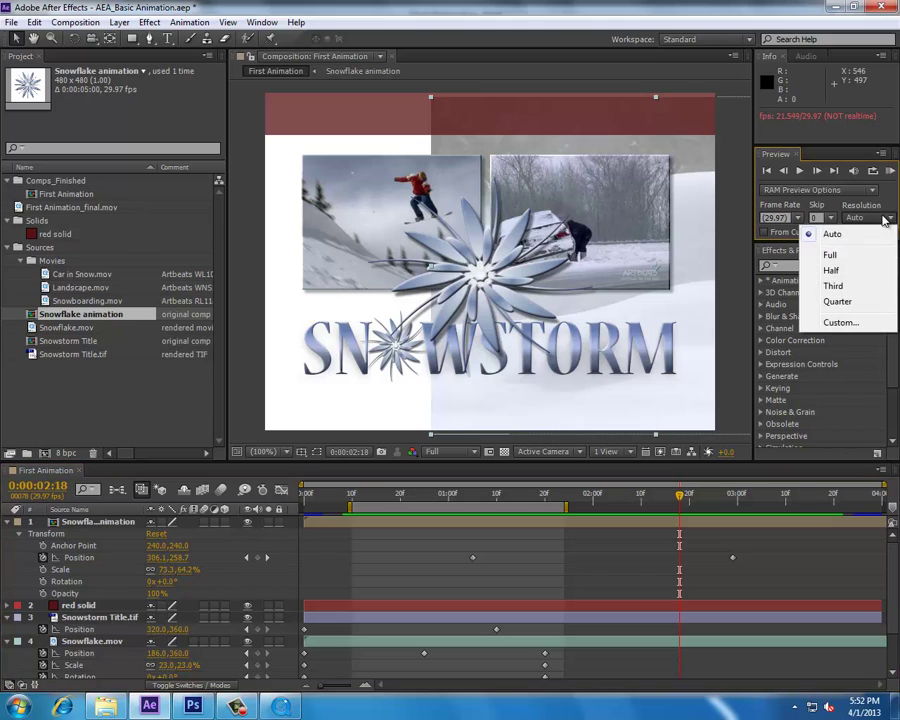
click(887, 208)
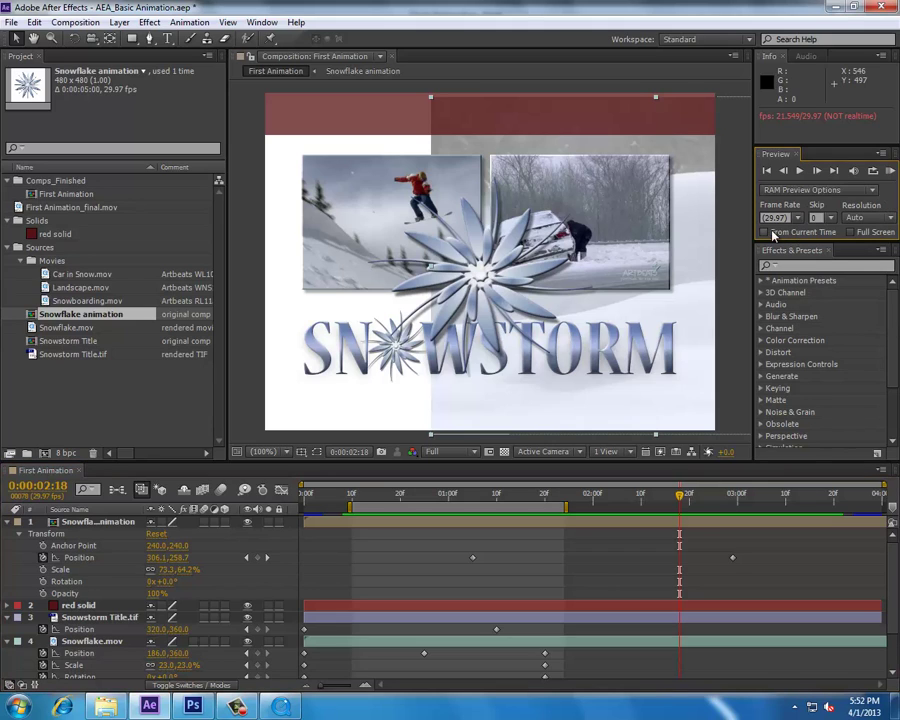
click(852, 191)
click(852, 191)
click(889, 174)
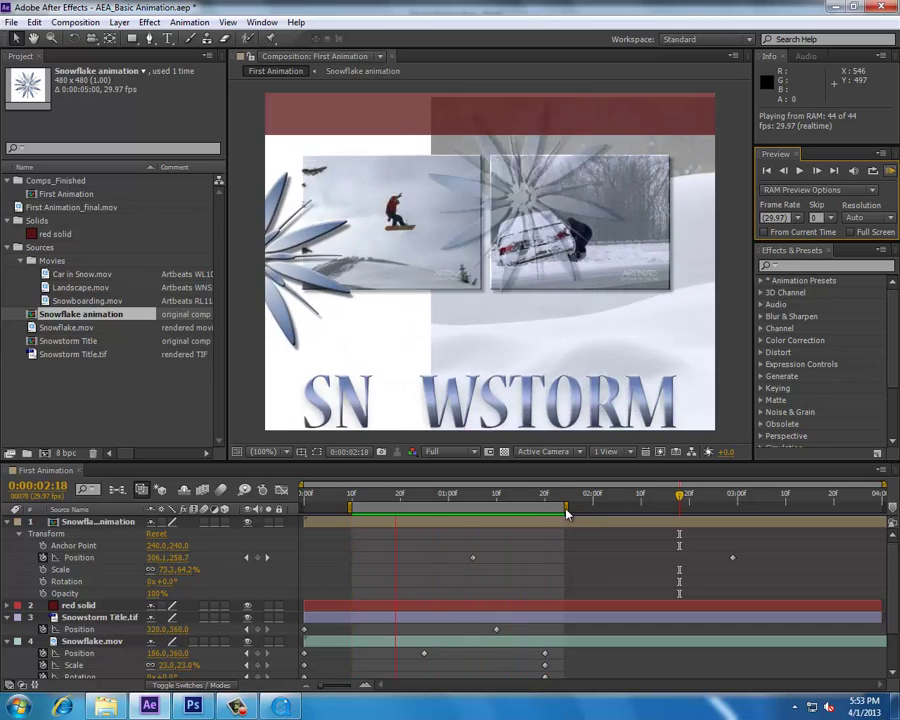
key(space)
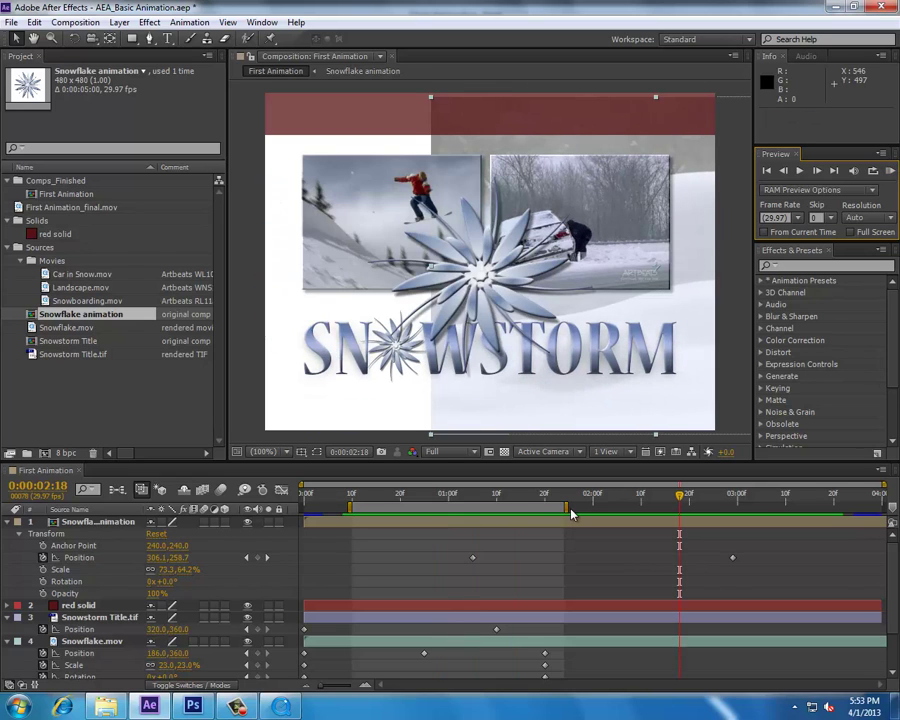
Slide the work area to a later range, and extend both ends to cover 0:00:00:00 through 0:00:03:29.
click(475, 509)
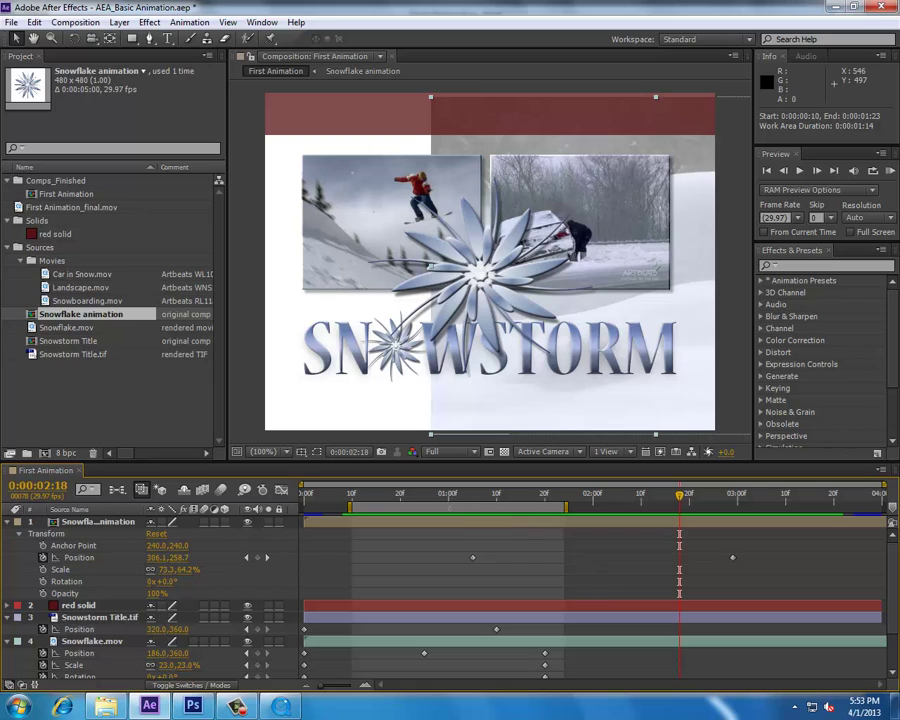
drag(458, 508, 631, 508)
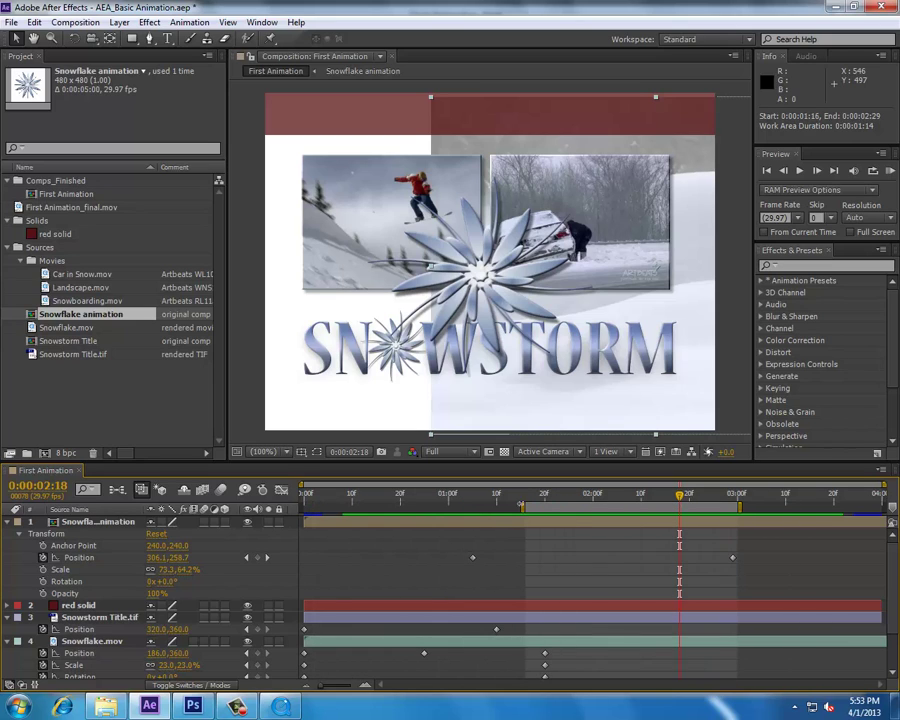
drag(520, 508, 304, 508)
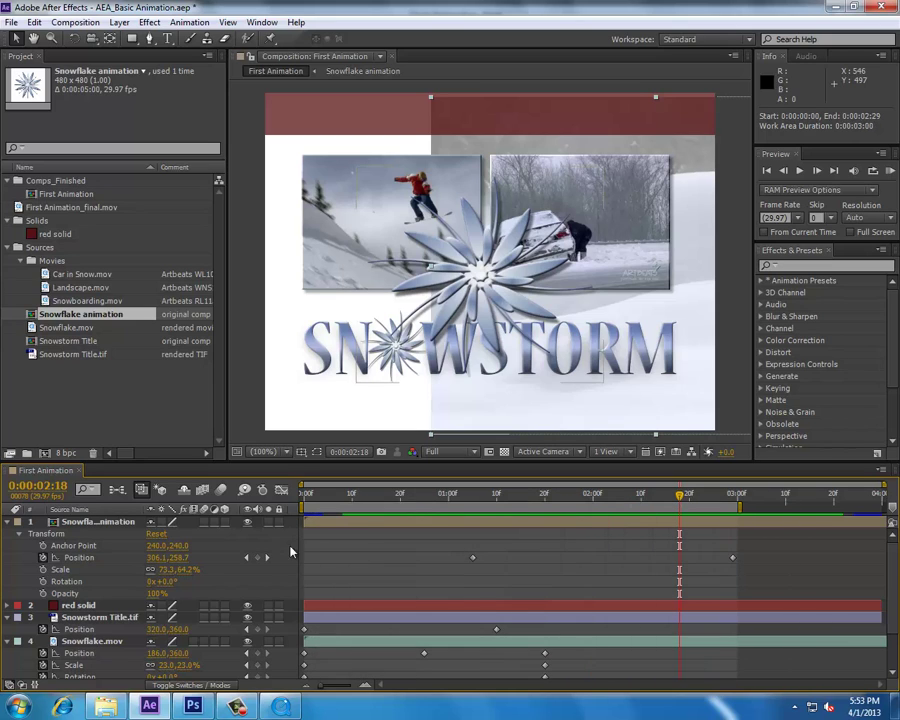
drag(741, 507, 884, 507)
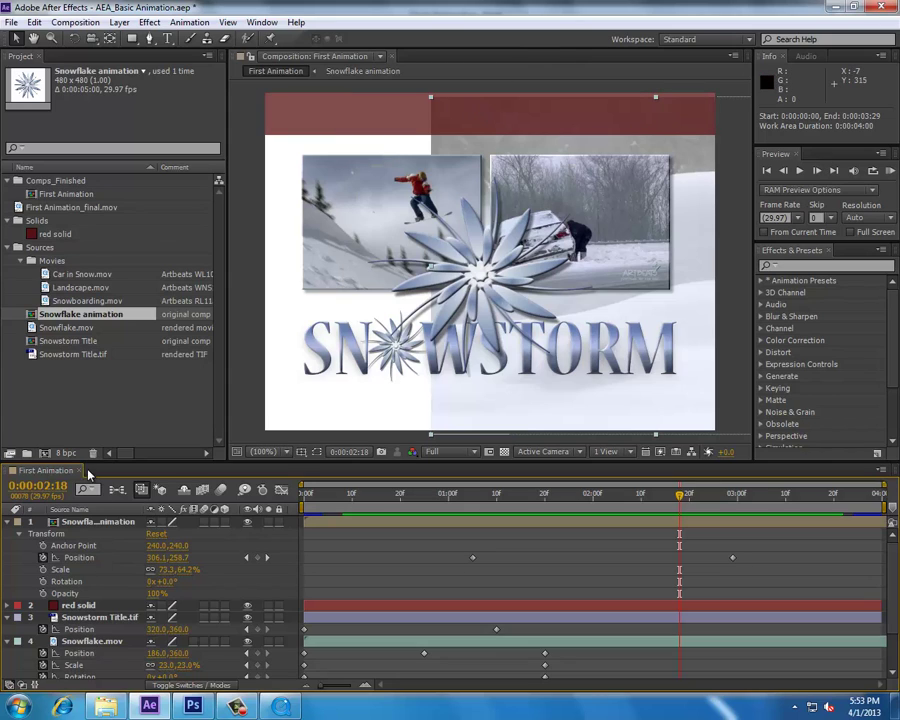
Collapse the Transform properties of the Snowflake animation layer in the timeline.
click(19, 535)
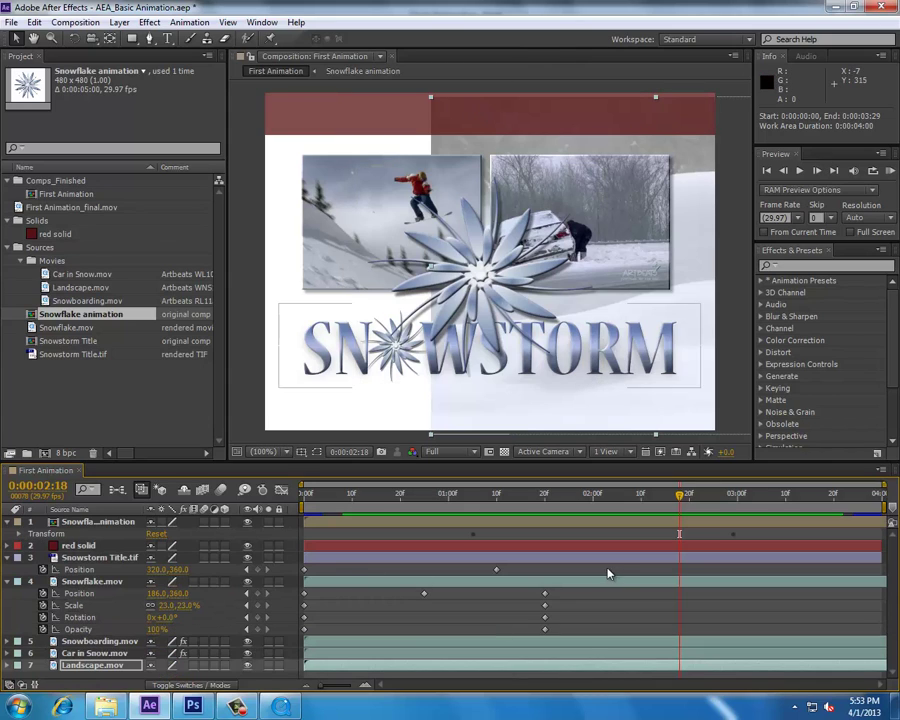
click(14, 583)
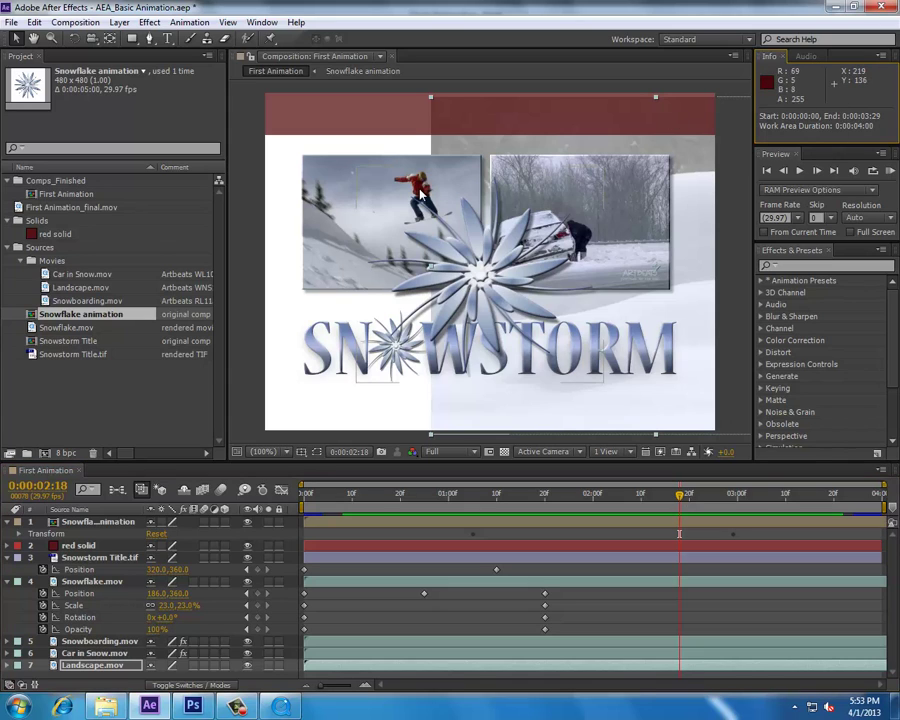
Show the audio level meters and preview the animation with standard playback and a RAM preview.
click(806, 56)
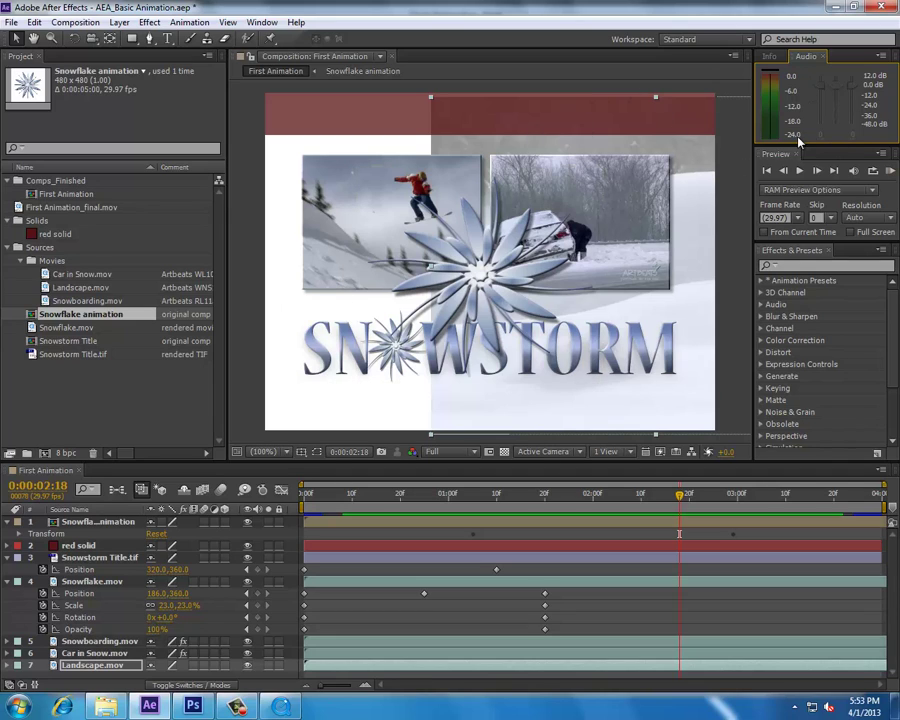
click(803, 172)
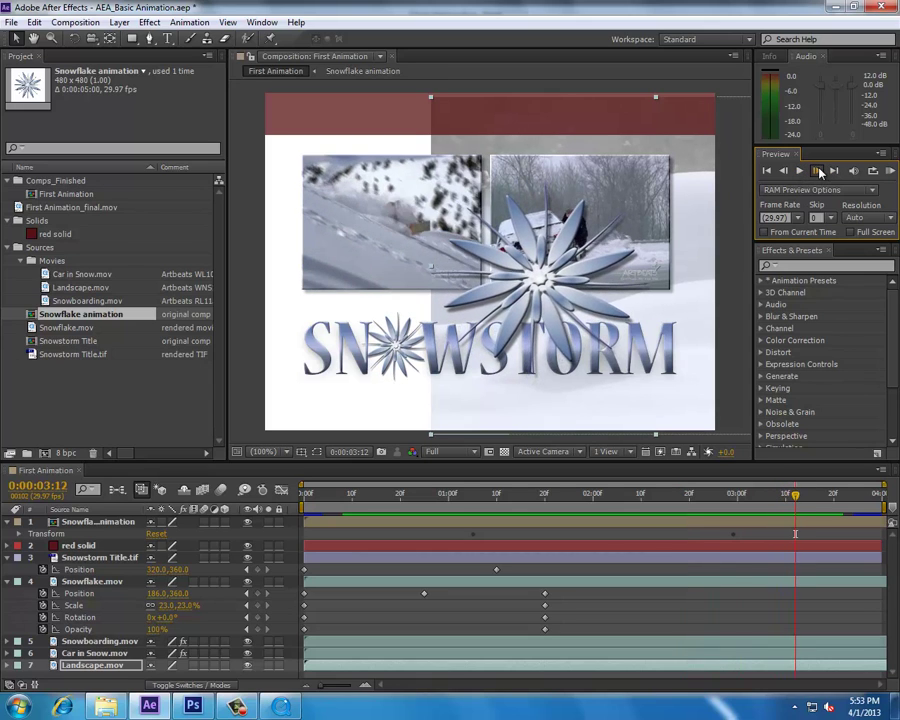
click(890, 172)
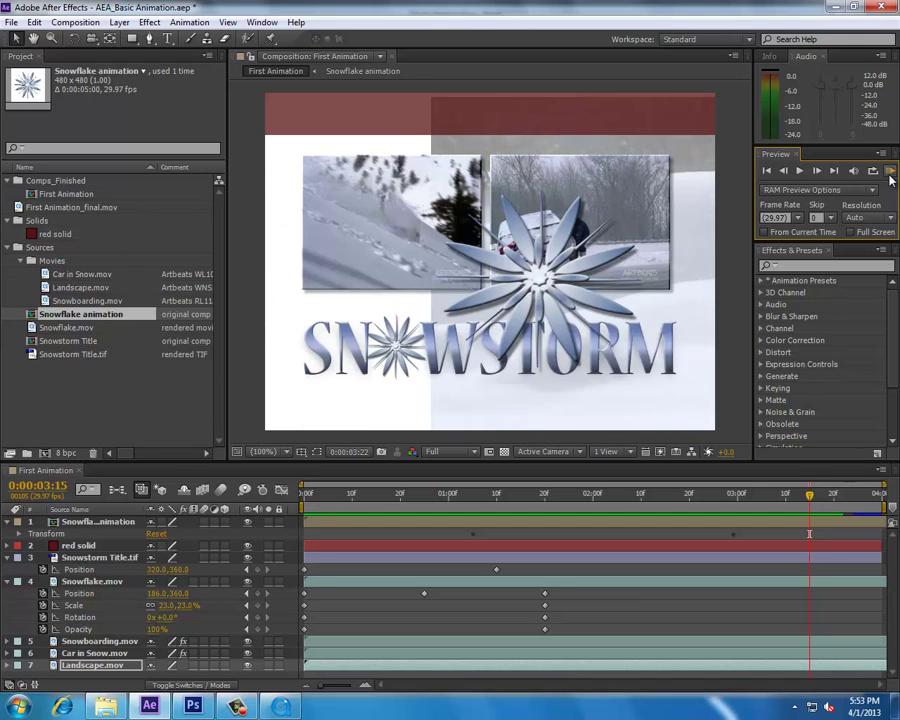